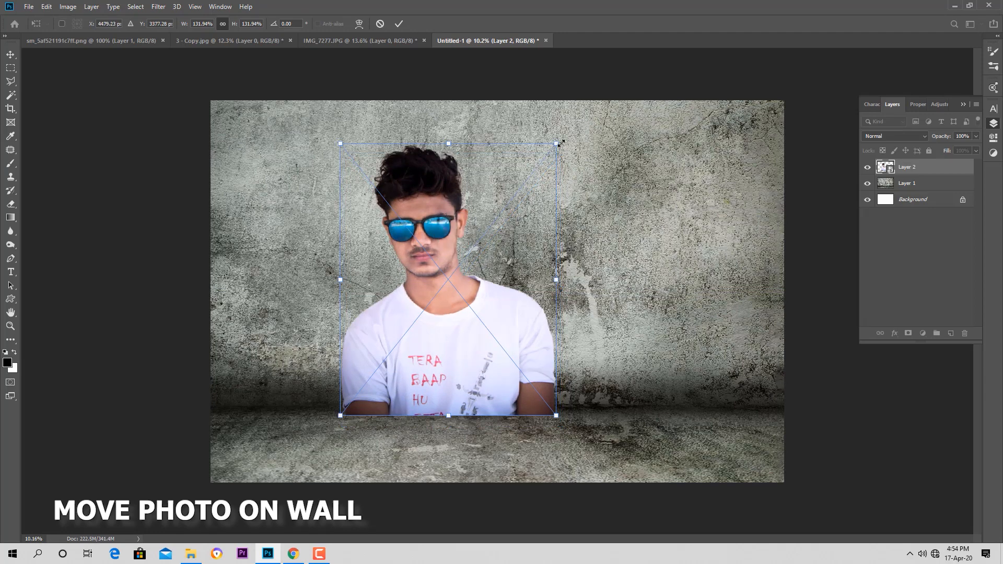
- Scale the sunglasses portrait up to about 145% and place it on the wall, its lower edge near the floor line
left_click_drag(557, 143, 580, 117)
left_click_drag(455, 224, 448, 223)
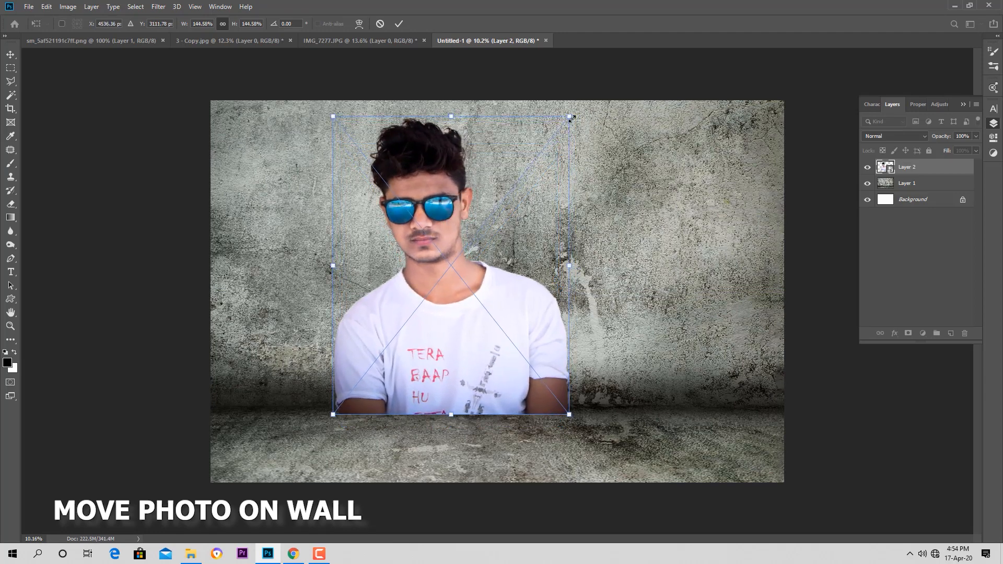
mouse_move(570, 116)
left_mouse_down()
mouse_move(579, 108)
mouse_move(572, 114)
left_mouse_up()
left_click_drag(446, 243, 441, 244)
key("Return")
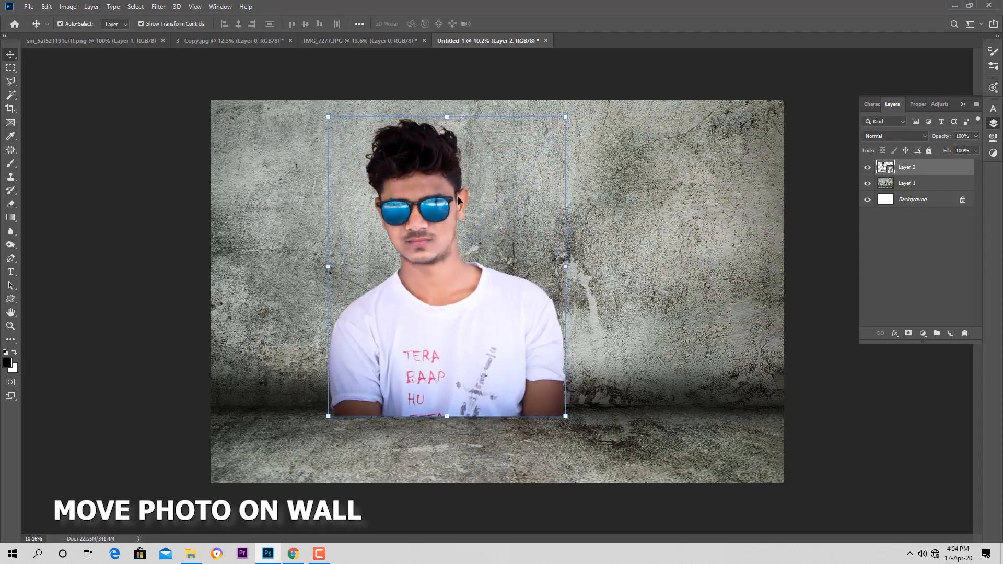
- Apply the Poster Edges filter to the portrait layer with Edge Thickness 5, Edge Intensity 3 and Posterization 3
left_click(158, 6)
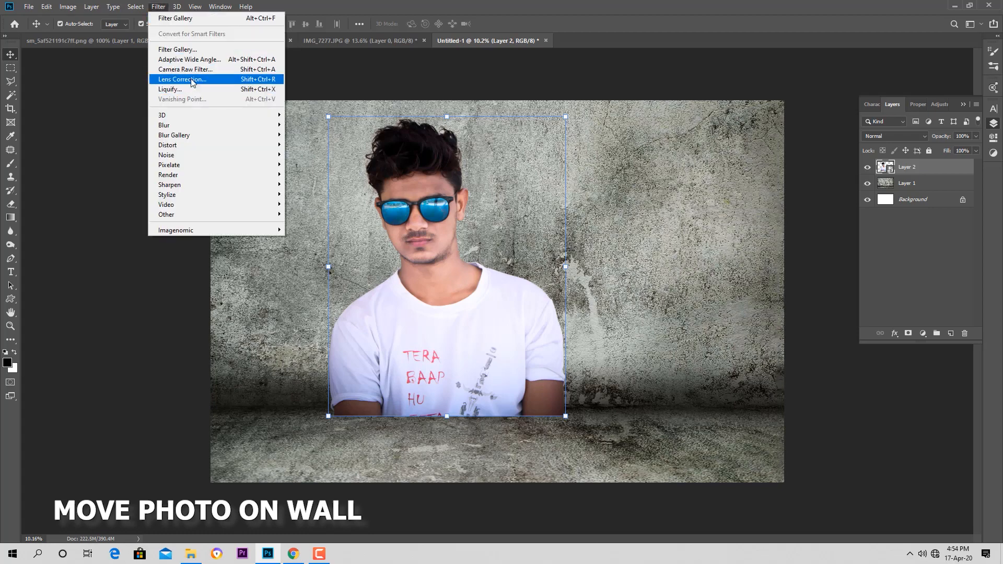
left_click(173, 59)
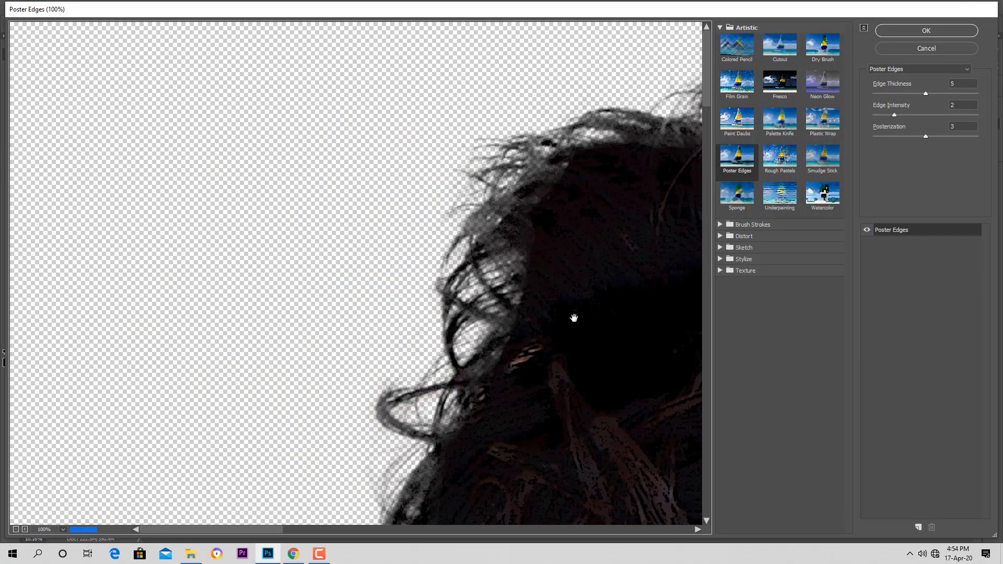
key("ctrl+minus")
key("ctrl+minus")
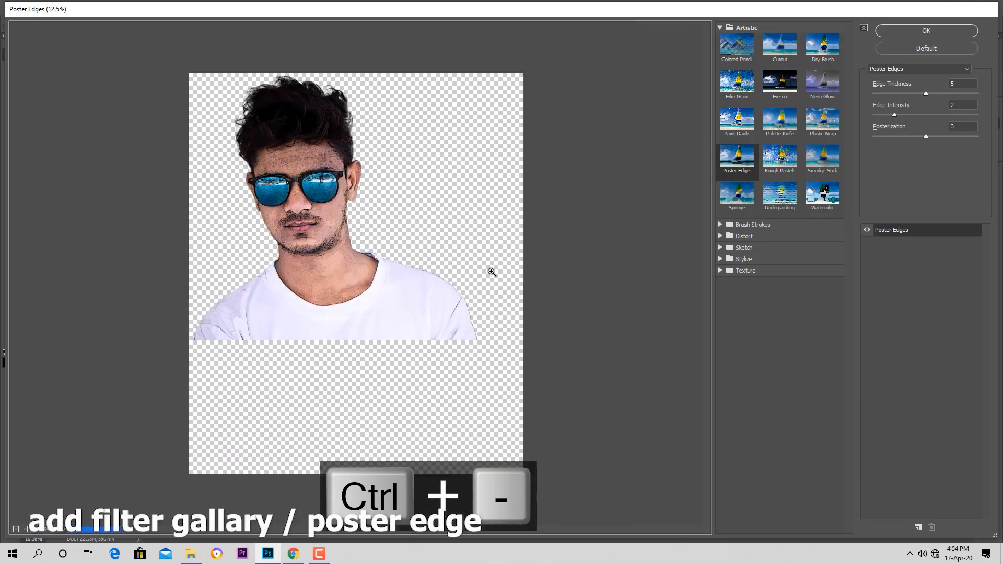
key("ctrl+equal")
key("ctrl+minus")
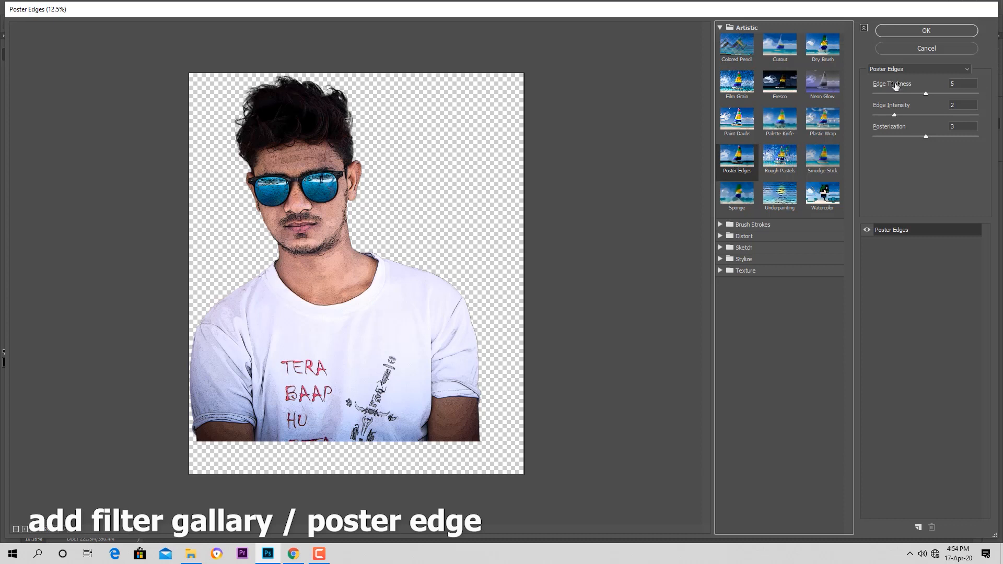
key("ctrl+plus")
left_click_drag(307, 160, 370, 275)
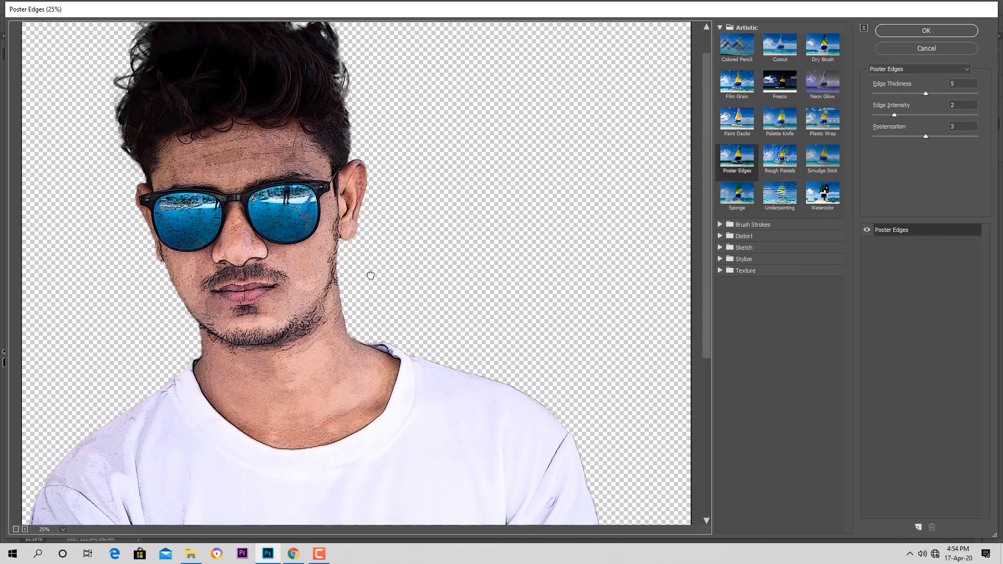
left_click_drag(929, 136, 935, 136)
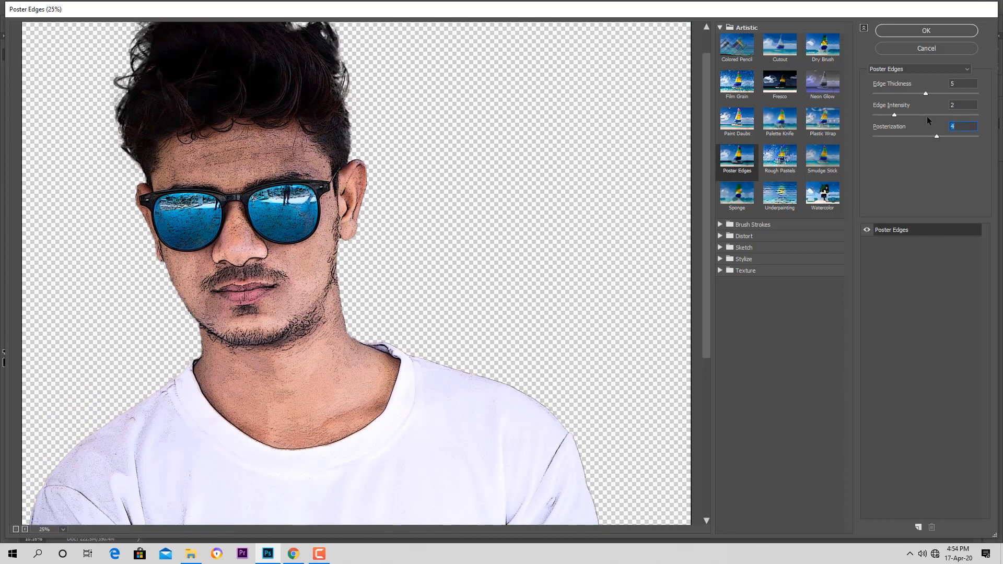
left_click(929, 137)
left_click_drag(900, 116, 892, 116)
left_click(904, 114)
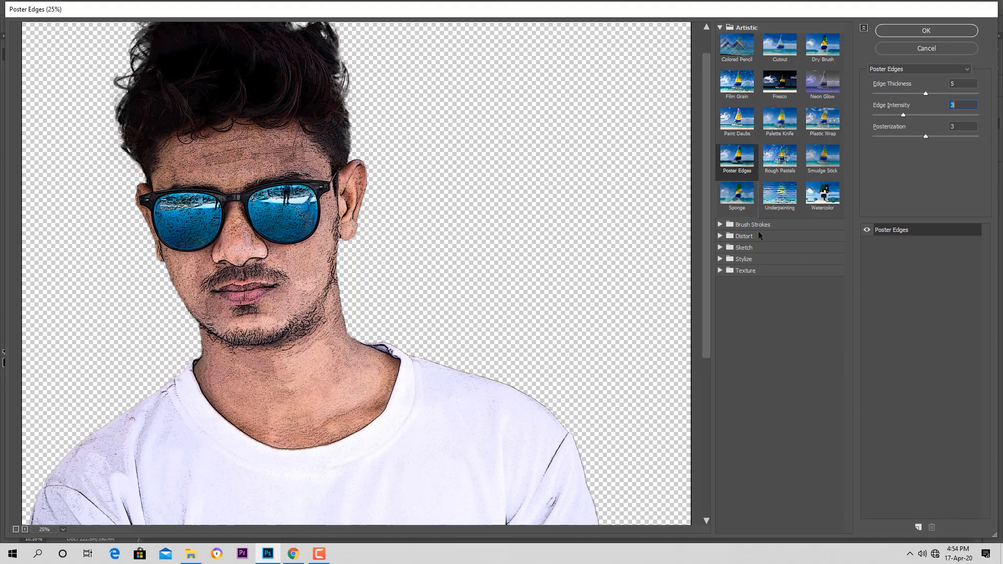
left_click(927, 31)
- Enlarge the filtered portrait slightly to about 149% and commit the transform
scroll(433, 256, "up", 2)
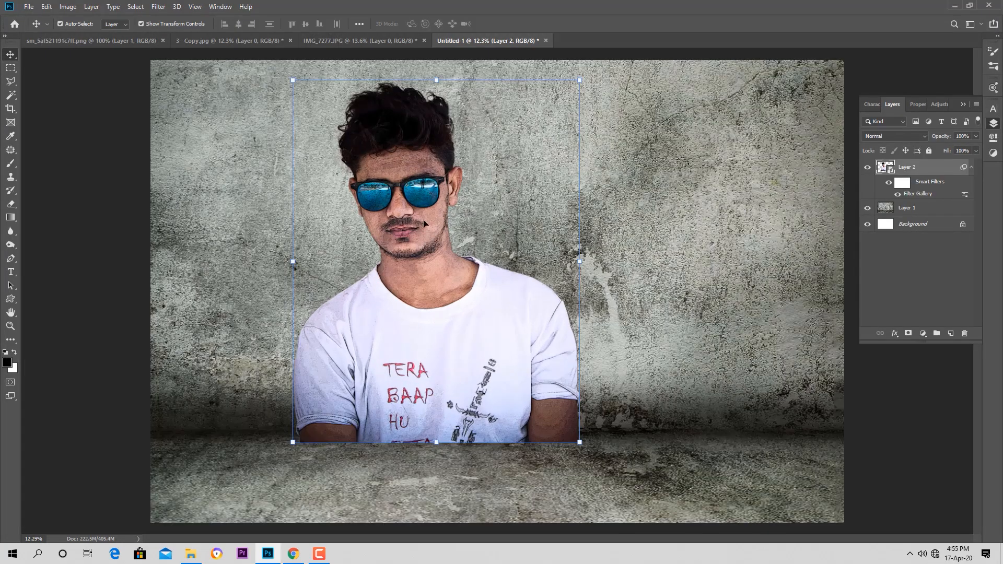
key("ctrl+t")
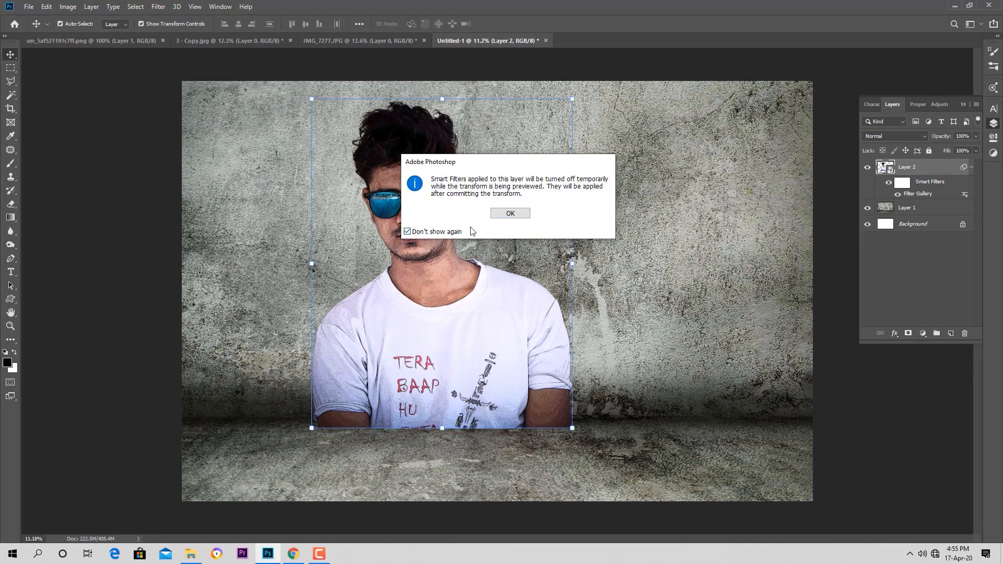
key("Return")
left_click_drag(582, 96, 588, 88)
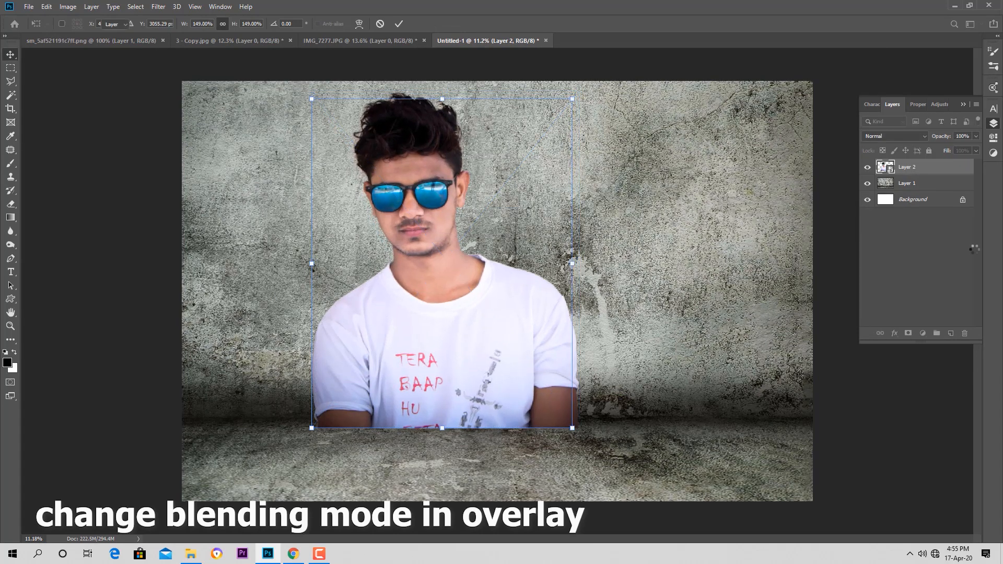
key("Return")
- Set the portrait layer's blend mode to Overlay and move the portrait toward the canvas centre
left_click(895, 136)
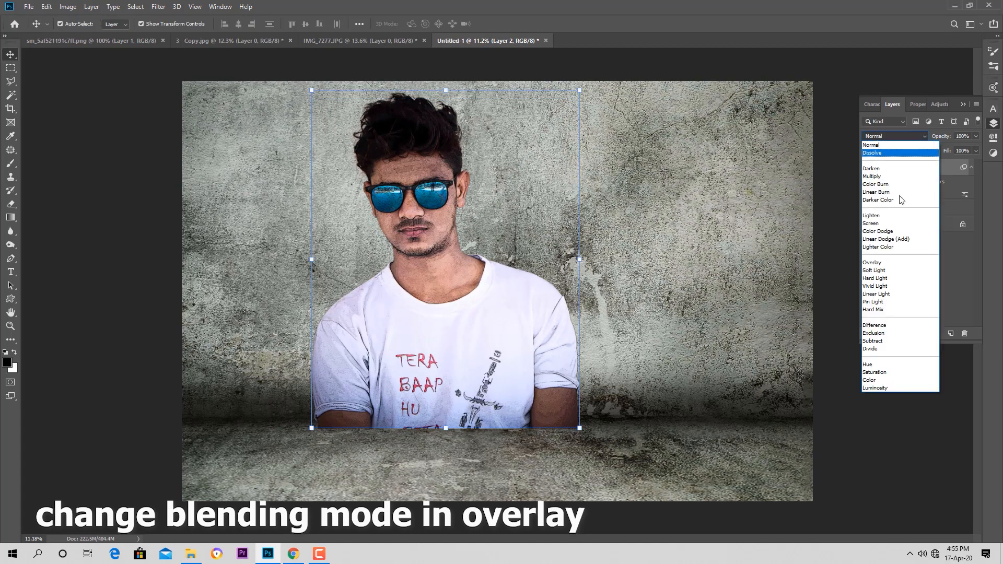
left_click(887, 263)
left_click_drag(409, 196, 465, 187)
- Shift the wall texture slightly down and to the right, and scale the portrait to about 150.6%, placing it a little farther right
left_click(908, 207)
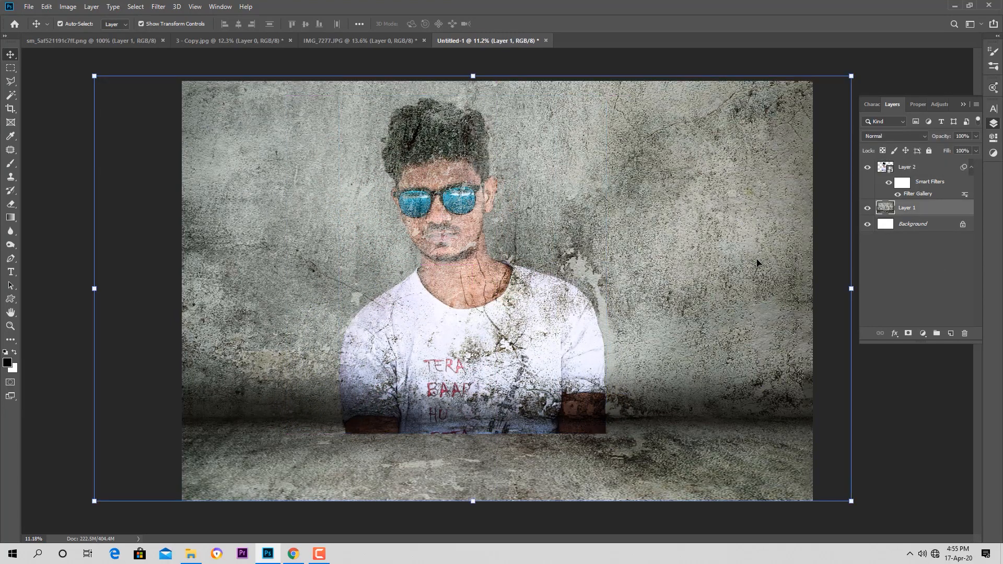
left_click_drag(698, 247, 723, 258)
left_click(448, 135)
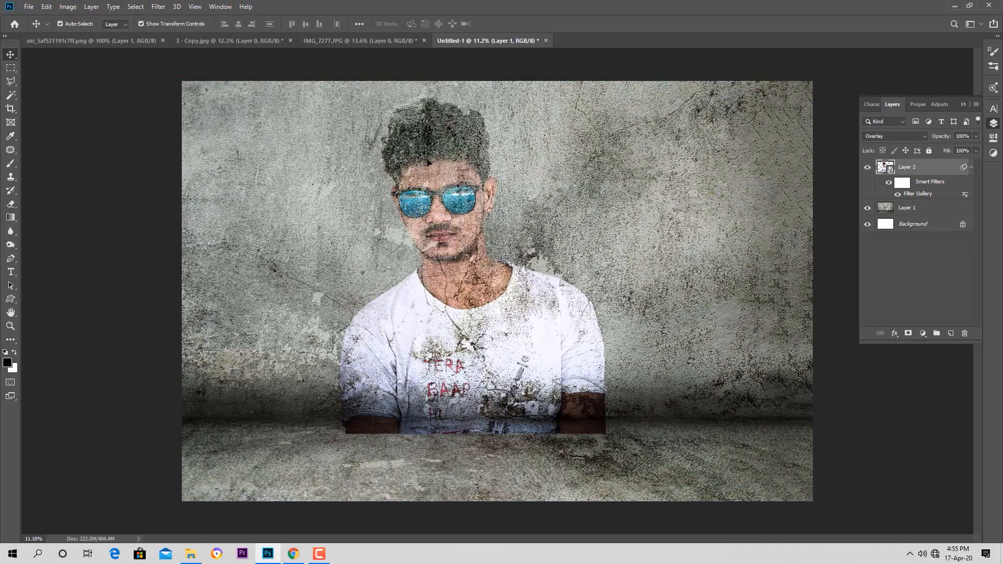
left_click_drag(339, 97, 336, 92)
left_click_drag(455, 189, 471, 193)
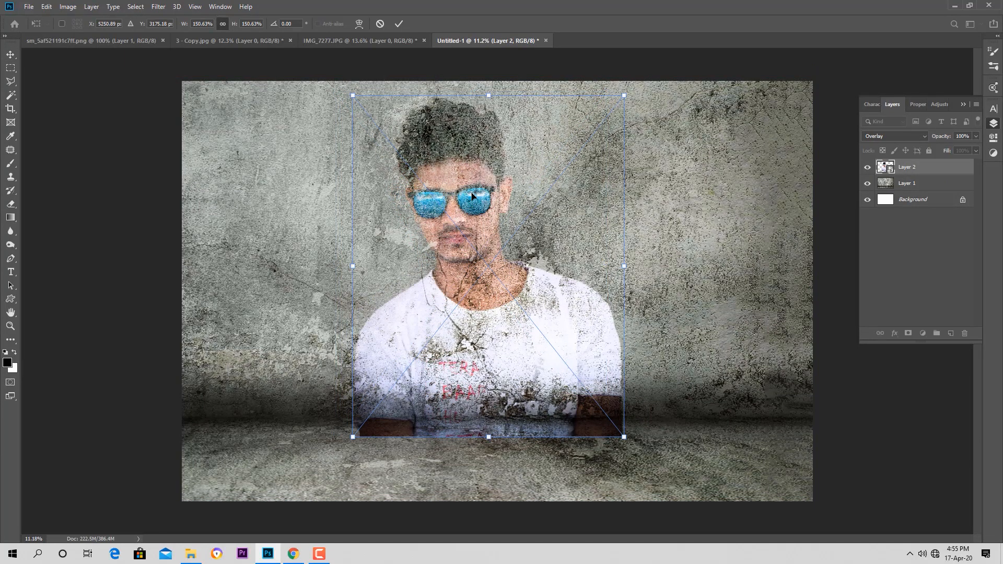
key("Return")
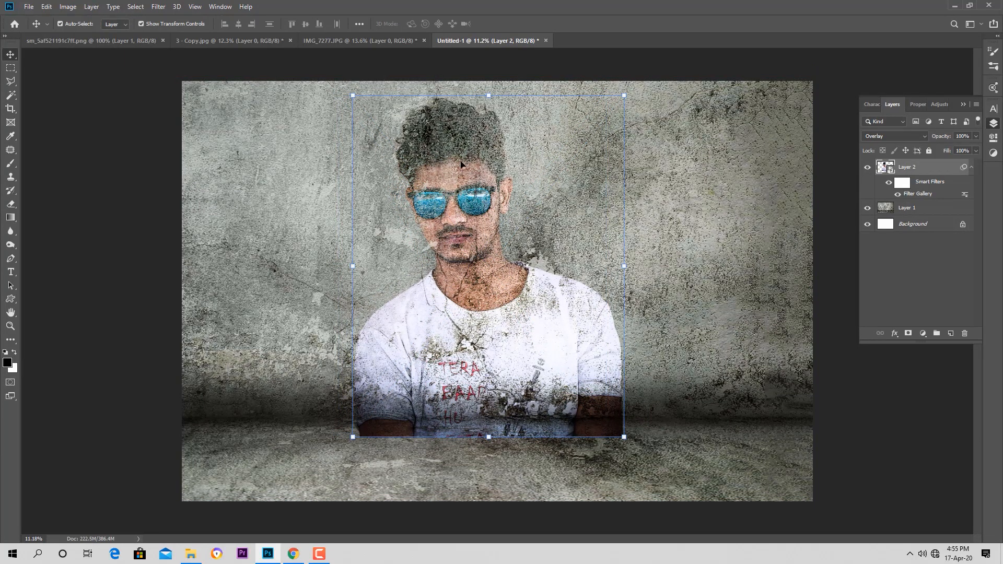
- Add a layer mask to the portrait layer
scroll(473, 221, "up", 3)
scroll(473, 221, "down", 3)
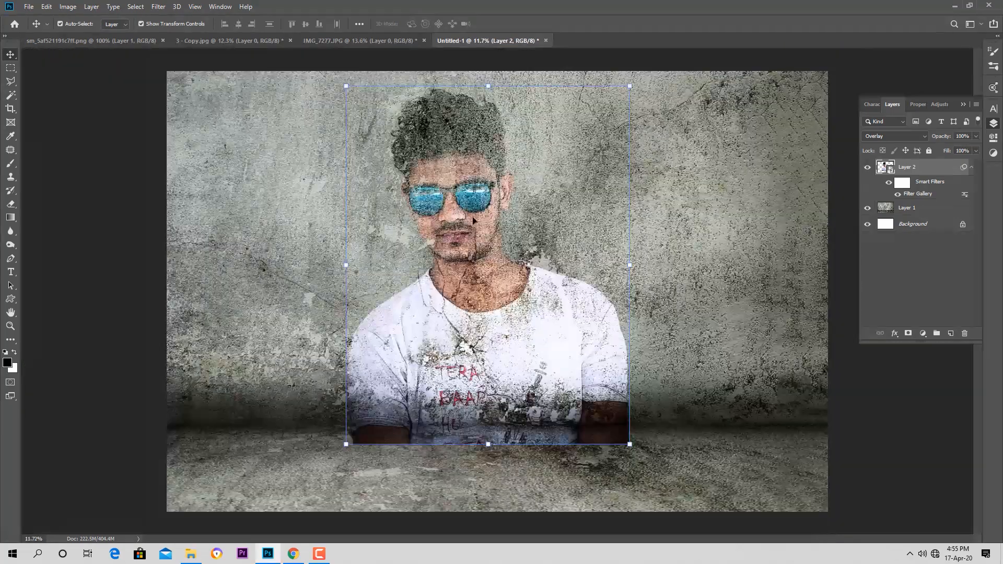
left_click(909, 334)
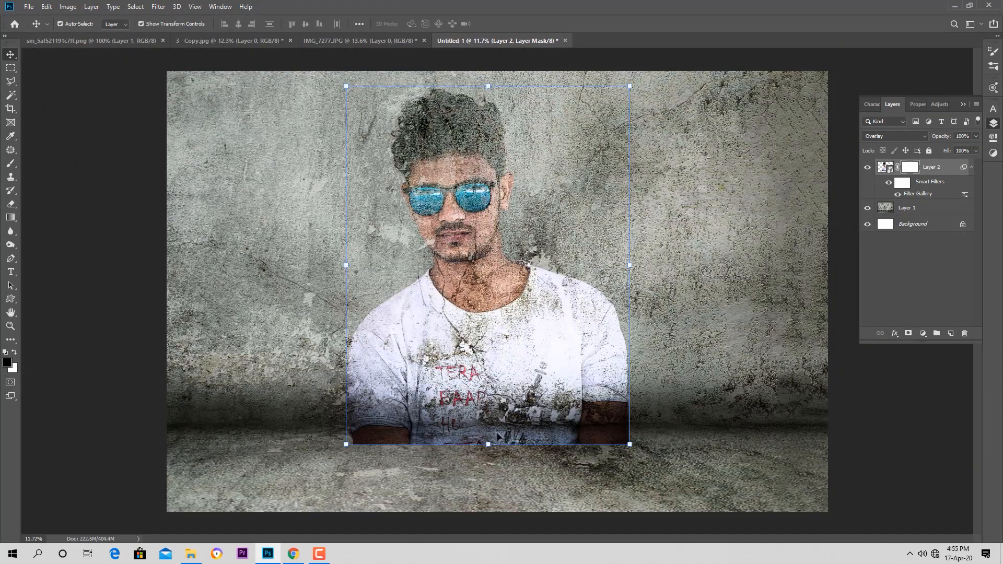
right_click(912, 167)
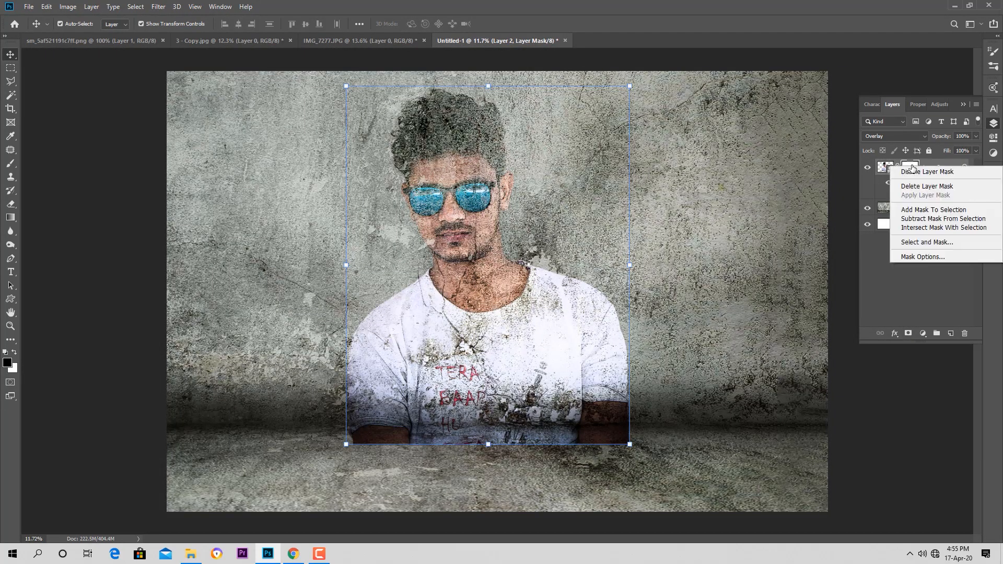
key("Escape")
key("ctrl+i")
key("ctrl+z")
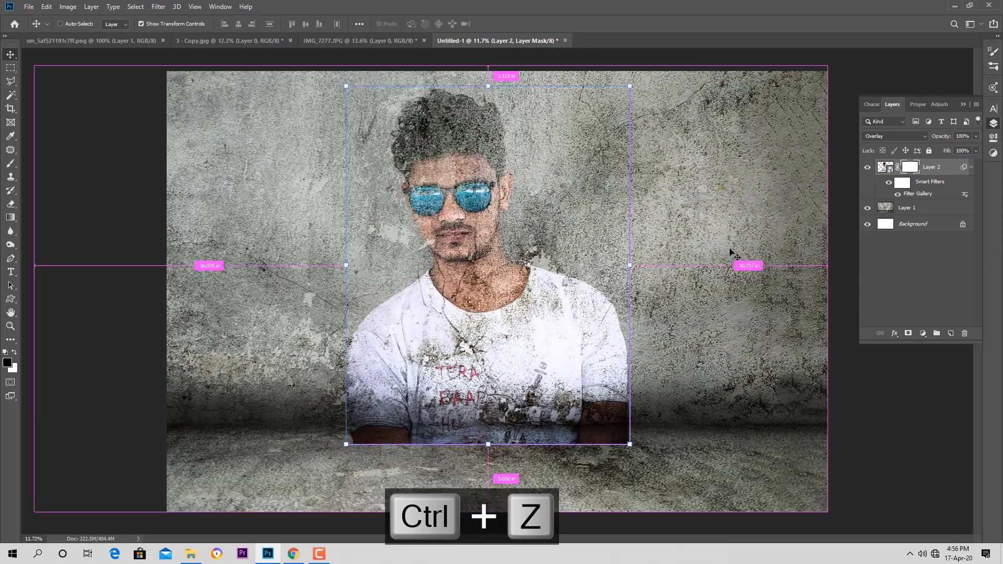
- Paint black on the portrait's mask with a soft 1000 px brush to hide its lower edge overlapping the floor
left_click(11, 163)
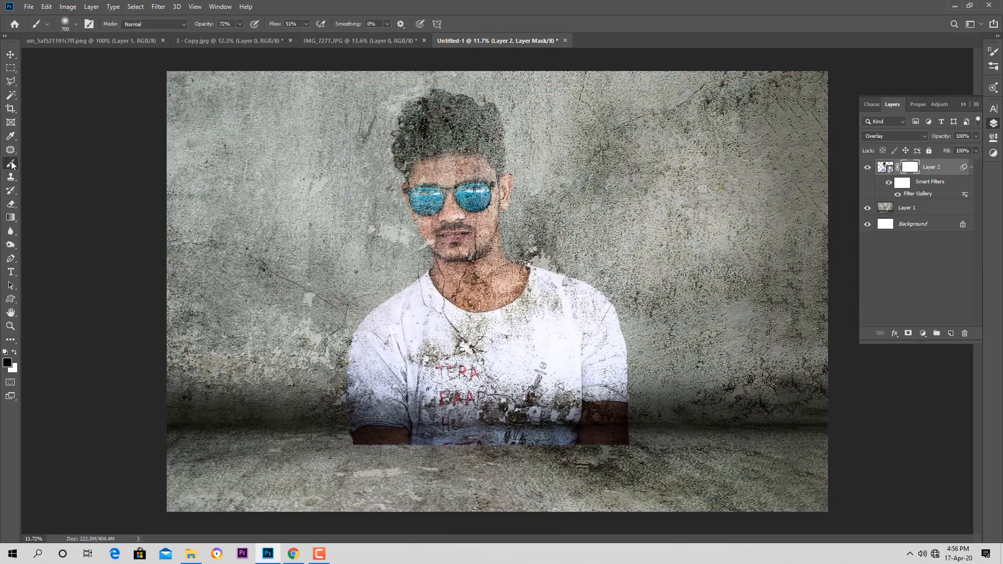
left_click(7, 365)
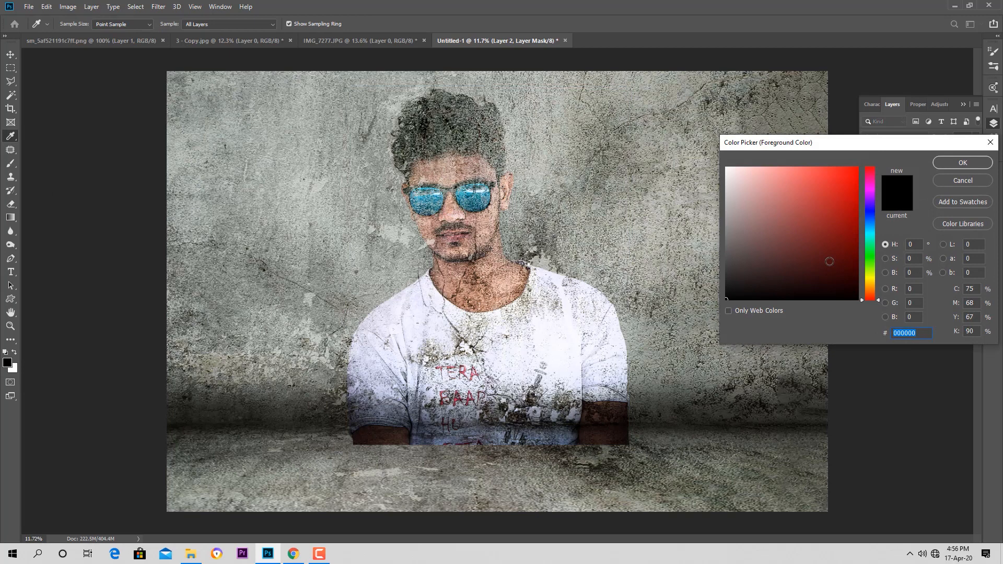
left_click(962, 164)
key("bracketright")
key("bracketright")
key("bracketright")
mouse_move(644, 418)
left_mouse_down()
mouse_move(564, 463)
mouse_move(291, 437)
mouse_move(307, 415)
mouse_move(470, 444)
mouse_move(288, 424)
mouse_move(627, 419)
mouse_move(319, 451)
mouse_move(650, 438)
left_mouse_up()
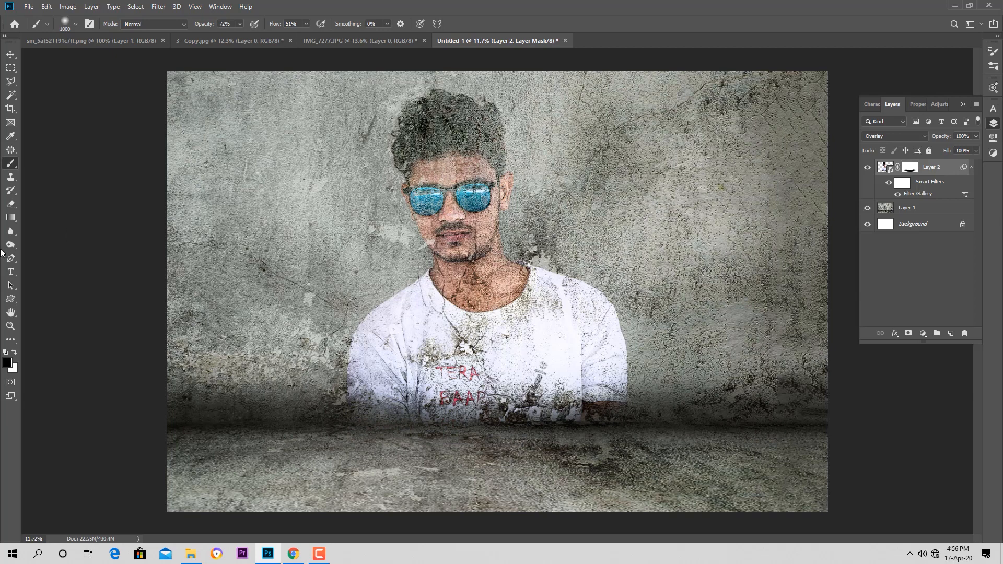
- Move the masked portrait slightly left and scale it up by just under 1%
left_click(10, 55)
left_click_drag(449, 187, 433, 185)
left_click_drag(327, 88, 325, 85)
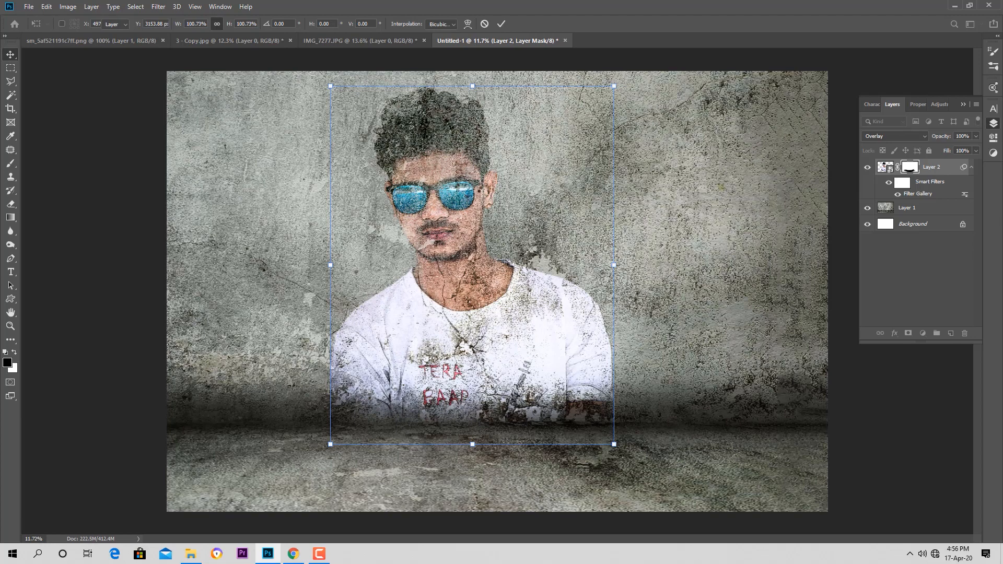
key("Return")
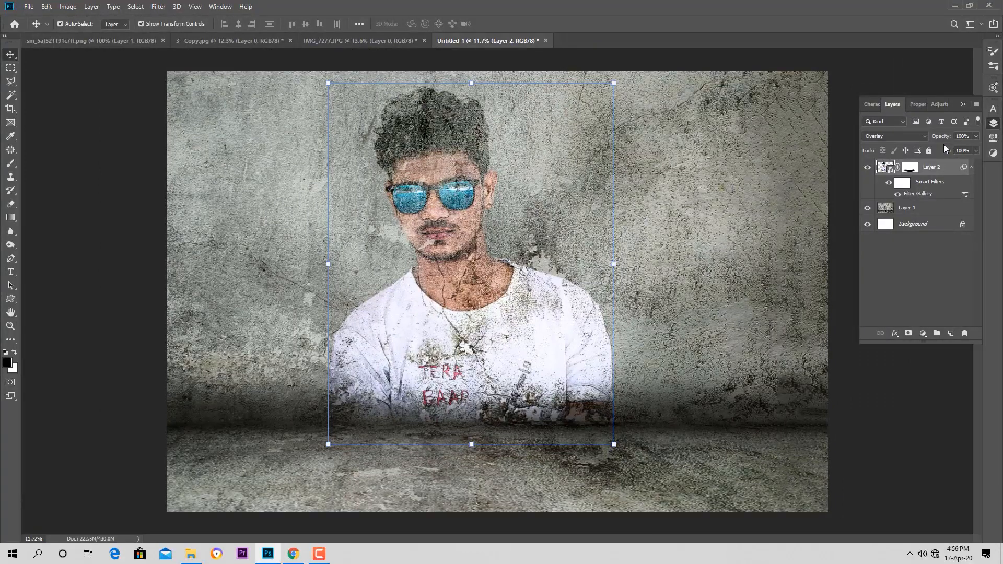
- Add a Vibrance adjustment clipped to the portrait layer and lower its saturation slightly
left_click(928, 327)
left_click(940, 414)
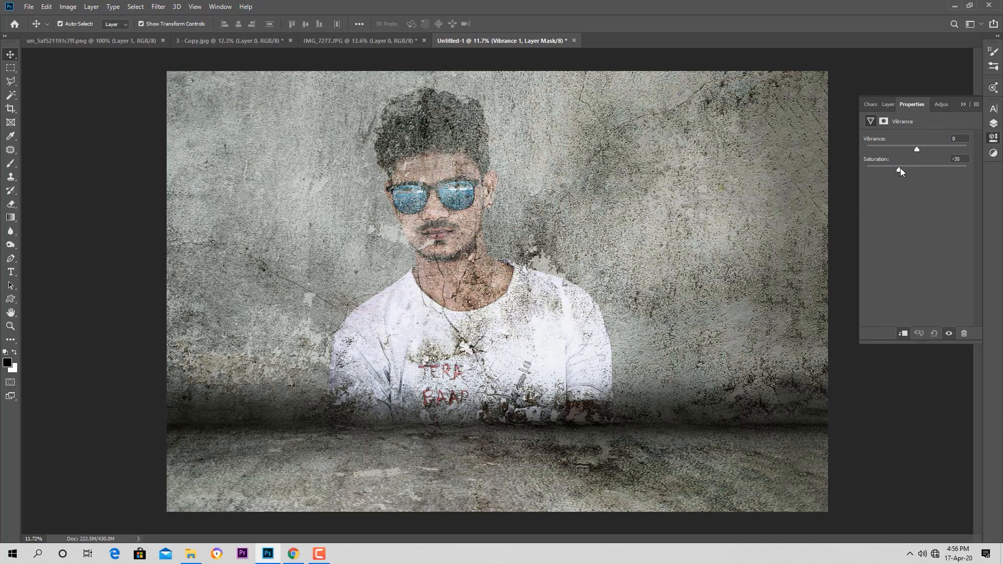
left_click_drag(910, 171, 912, 171)
left_click(888, 104)
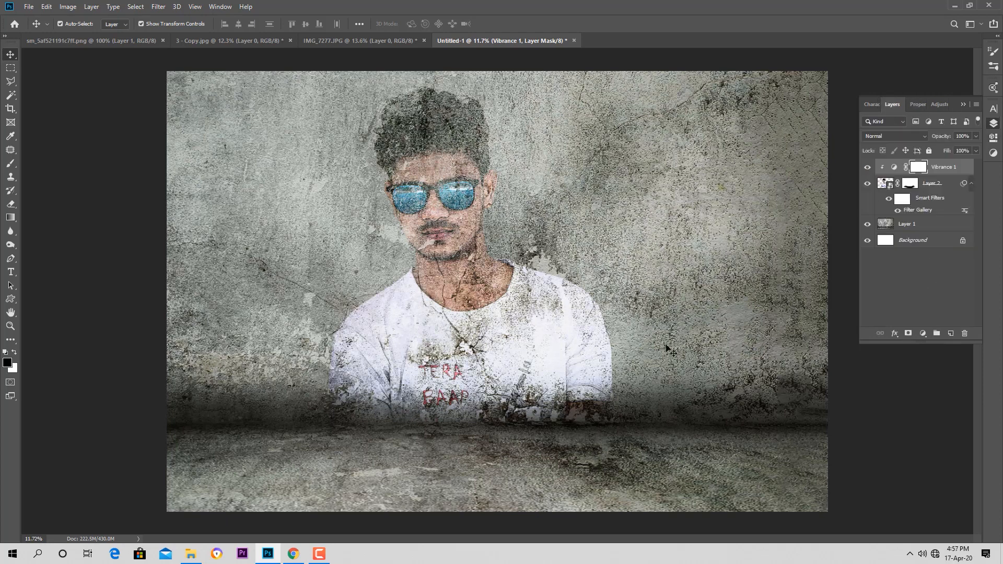
- Bring the full-body cutout from IMG_7277.JPG into the Untitled-1 composite, to the right of the wall portrait
left_click(243, 40)
left_click(342, 41)
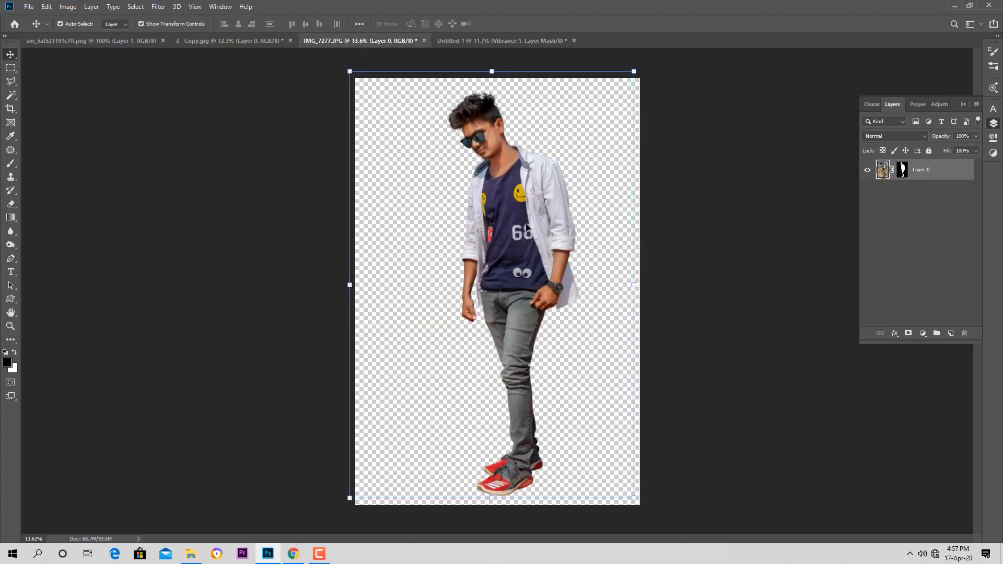
left_click_drag(512, 223, 650, 317)
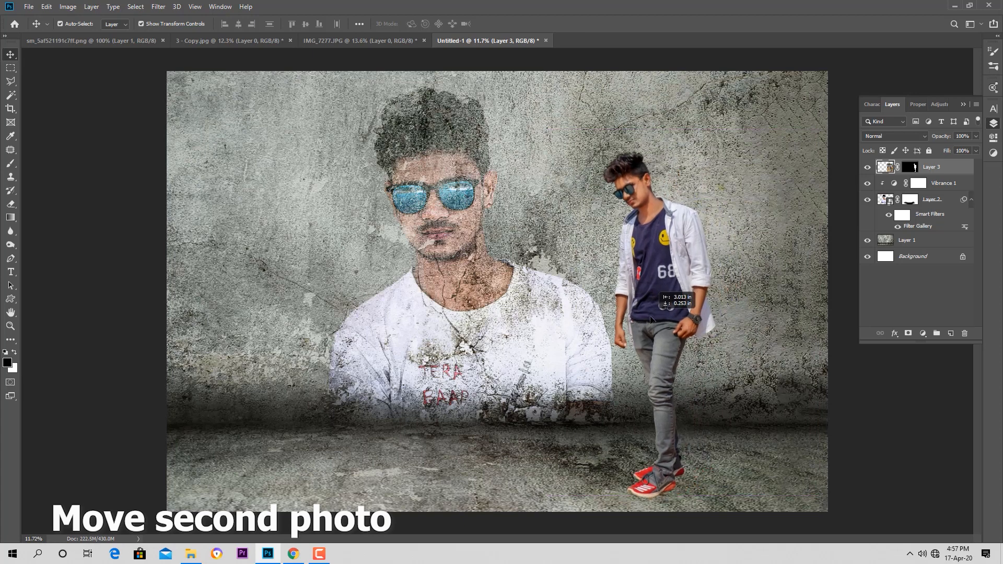
- Enlarge the full-body figure slightly and place it standing on the floor beside the wall portrait's shoulder
key("ctrl+t")
left_click_drag(666, 212, 660, 221)
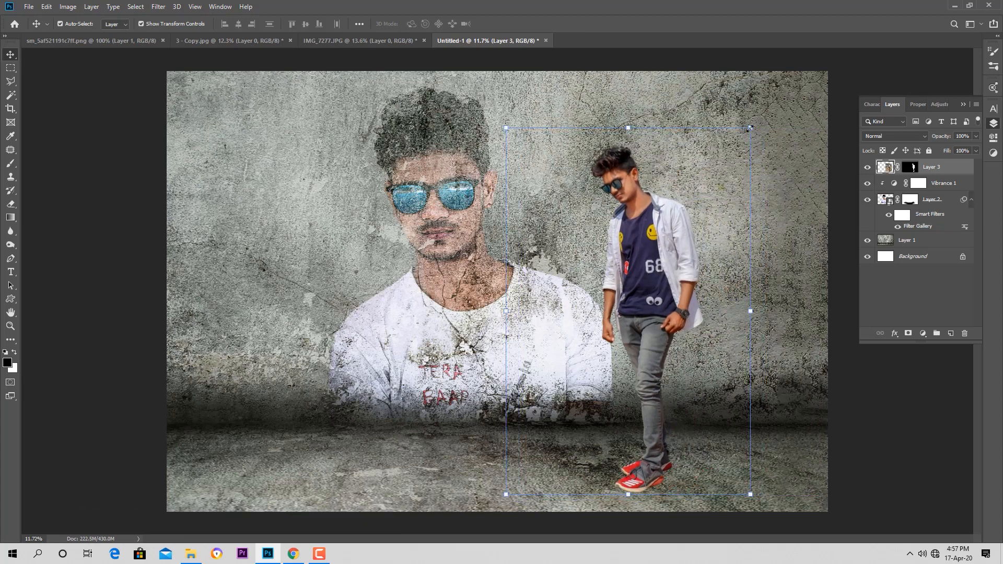
left_click_drag(751, 128, 756, 121)
left_click_drag(646, 271, 629, 273)
key("Return")
scroll(641, 266, "up", 4)
scroll(674, 264, "down", 3)
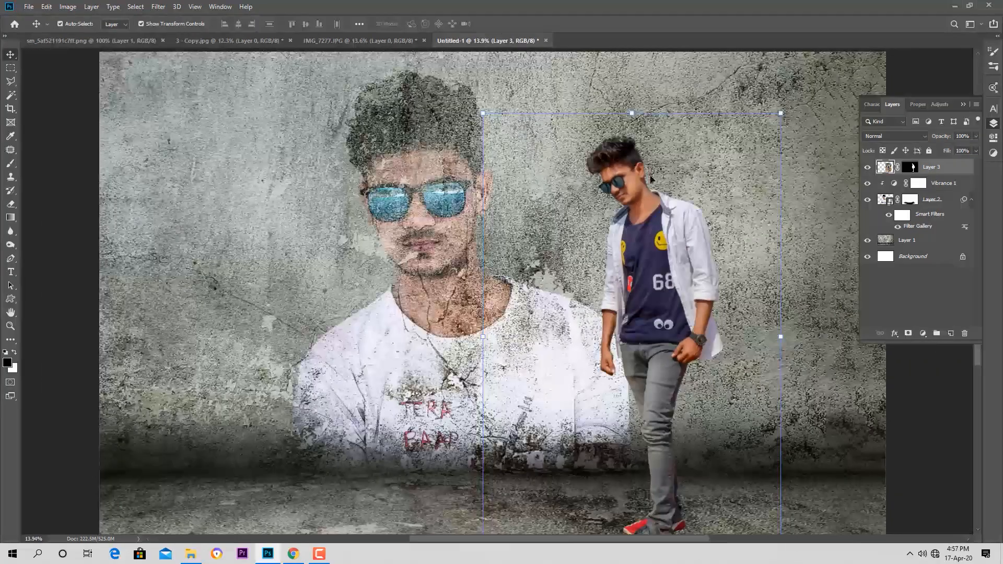
right_click(945, 173)
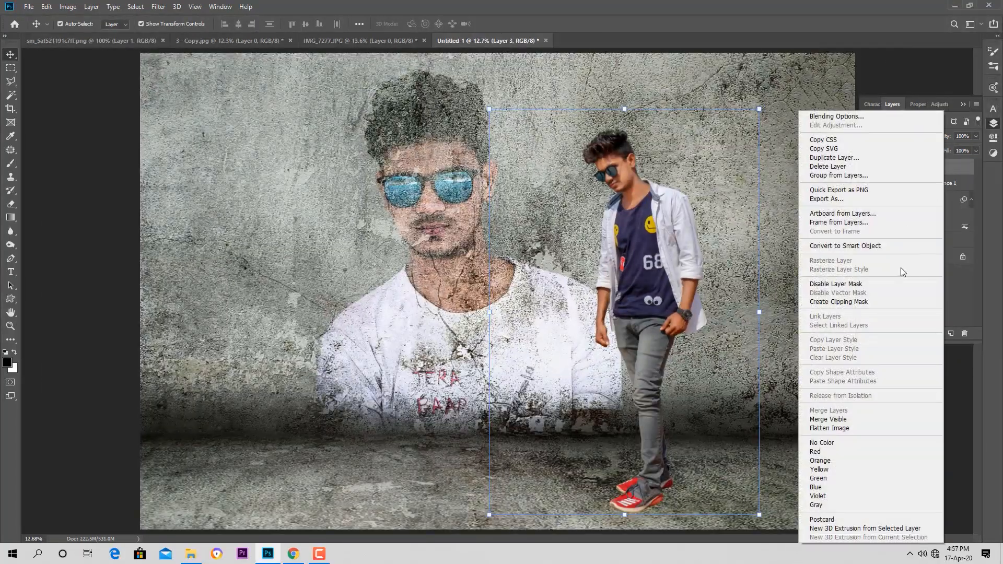
left_click(966, 165)
double_click(962, 174)
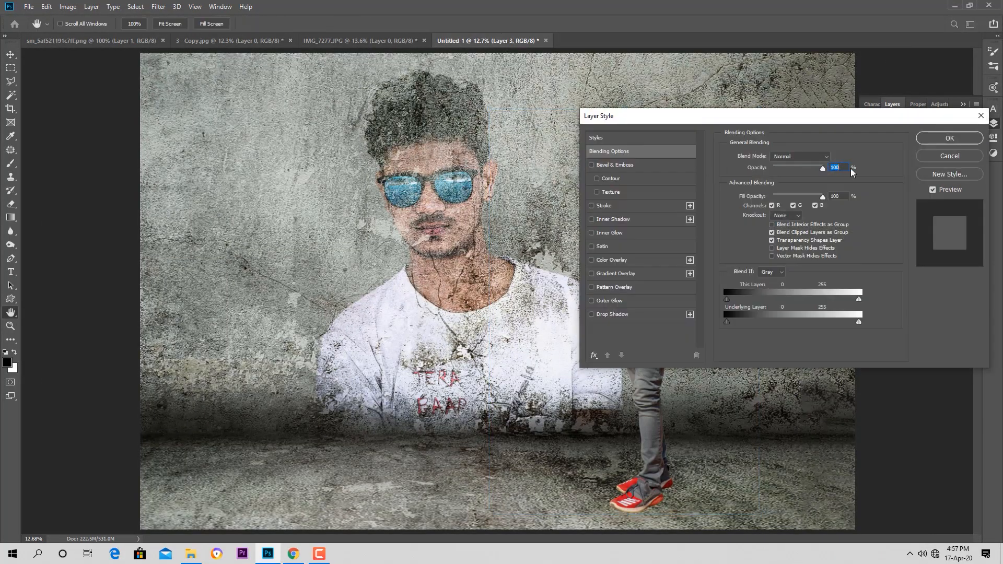
key("Escape")
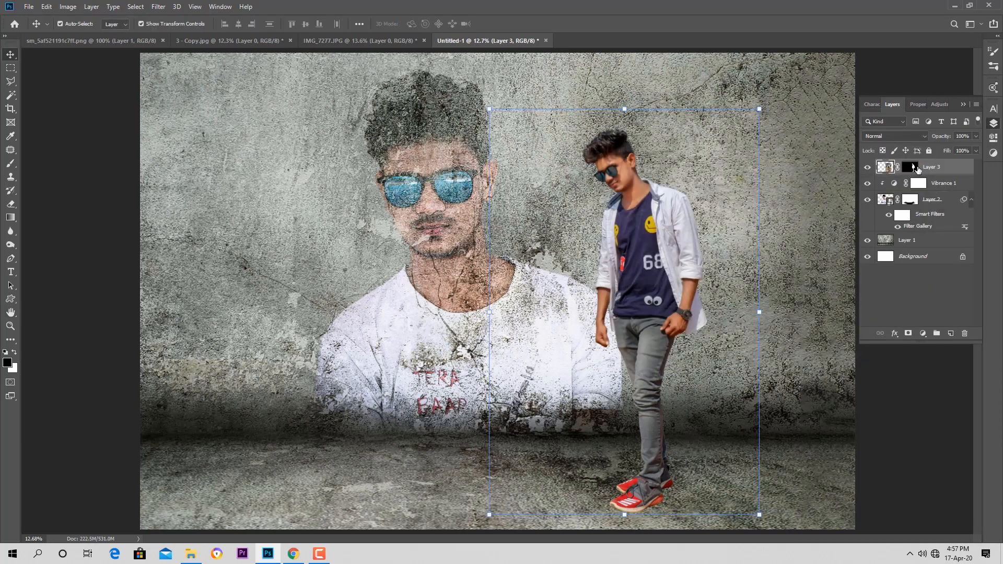
- Convert the full-body figure layer to a smart object and add a 100% Multiply drop shadow with angle 0°, distance 42 px and size 29 px
right_click(918, 168)
left_click(890, 238)
double_click(927, 168)
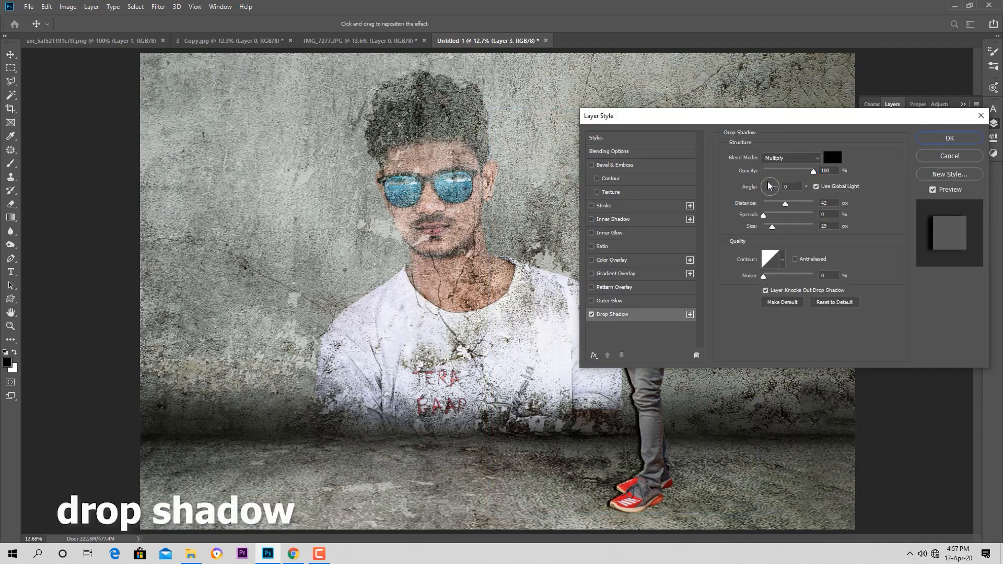
left_click(950, 139)
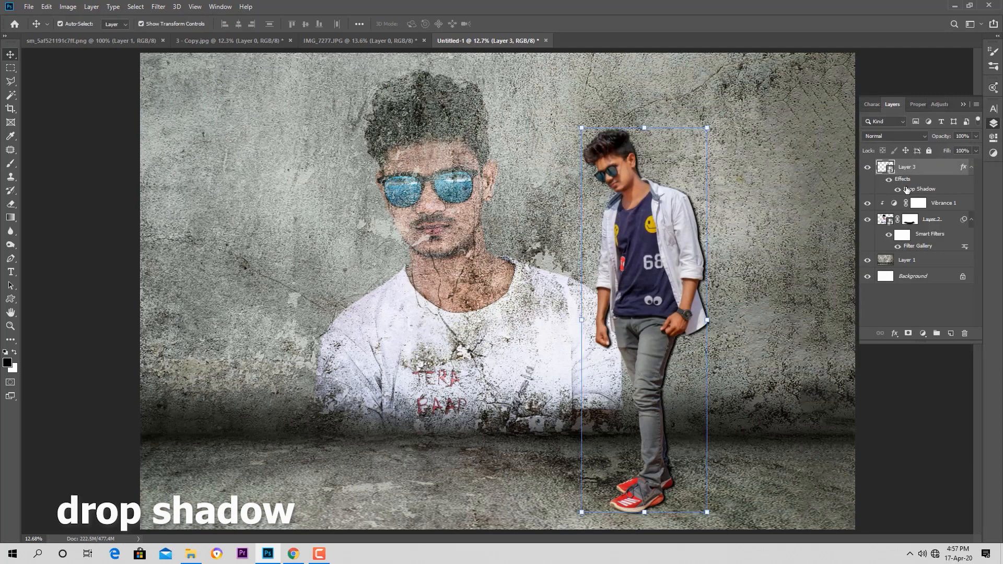
- Separate the figure's drop shadow effect into its own layer and select that layer
right_click(907, 189)
left_click(938, 359)
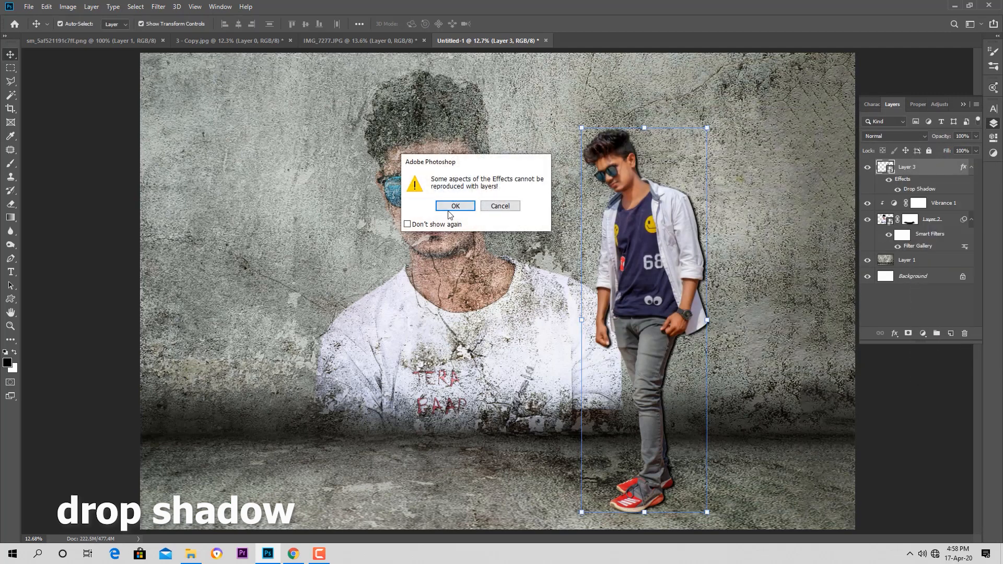
left_click(448, 209)
left_click(920, 183)
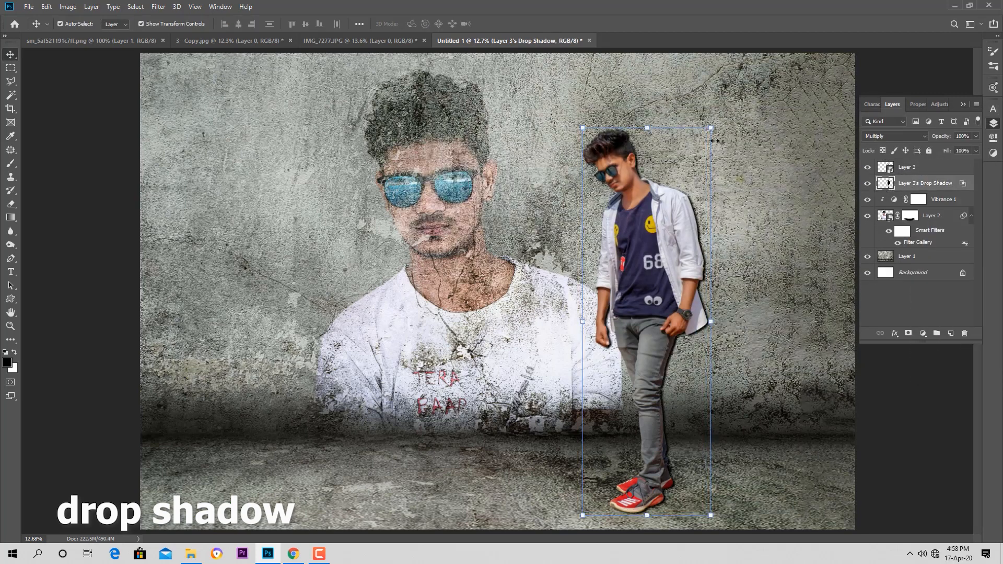
- Scale the shadow to about 89% and skew it about -25° horizontally so it leans onto the wall from the figure's feet
mouse_move(713, 128)
left_mouse_down()
mouse_move(742, 116)
mouse_move(722, 138)
left_mouse_up()
key("ctrl+z")
left_click_drag(649, 133, 808, 170)
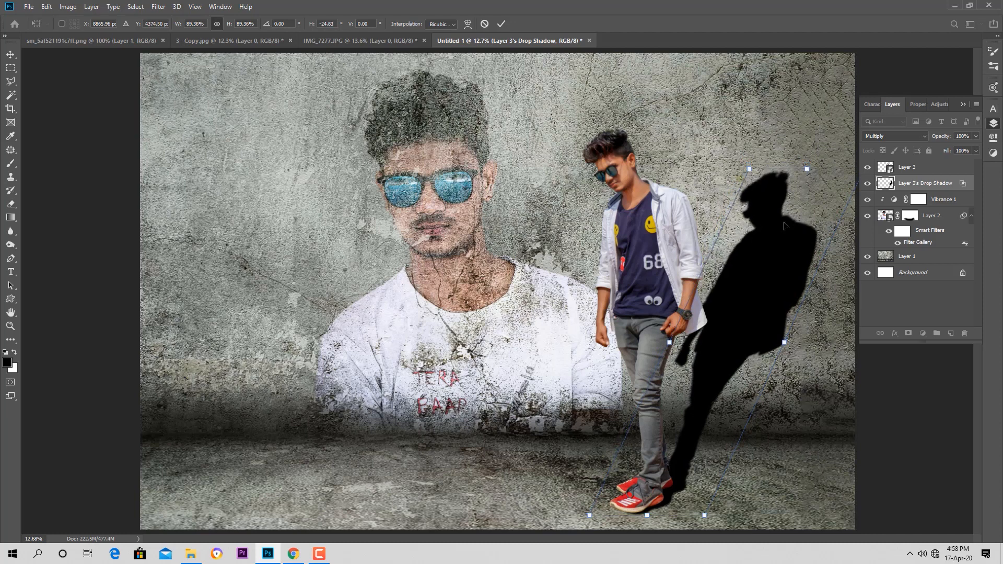
- Warp the cast shadow's head, arm and torso slightly so the silhouette bends upright against the wall
right_click(774, 248)
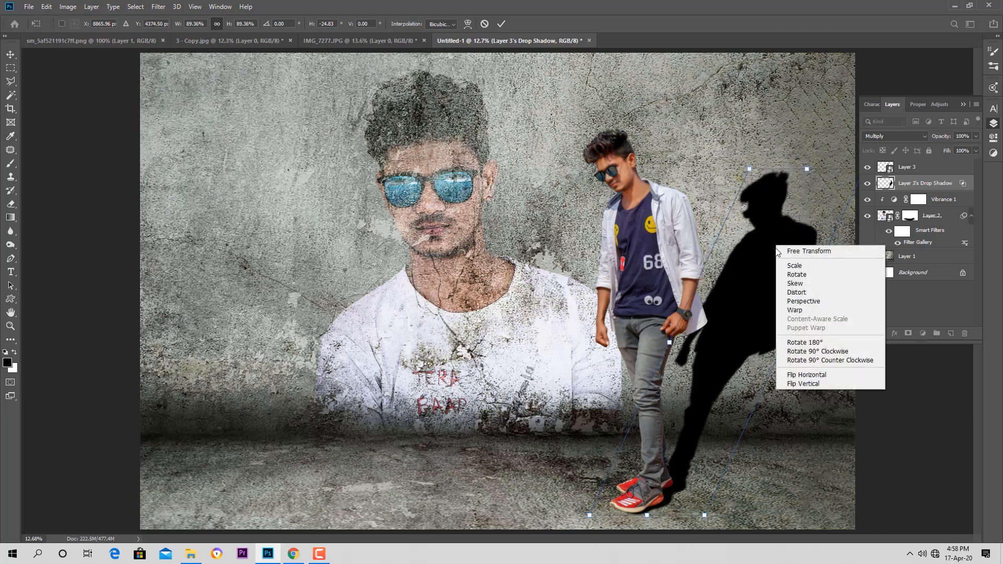
left_click(792, 309)
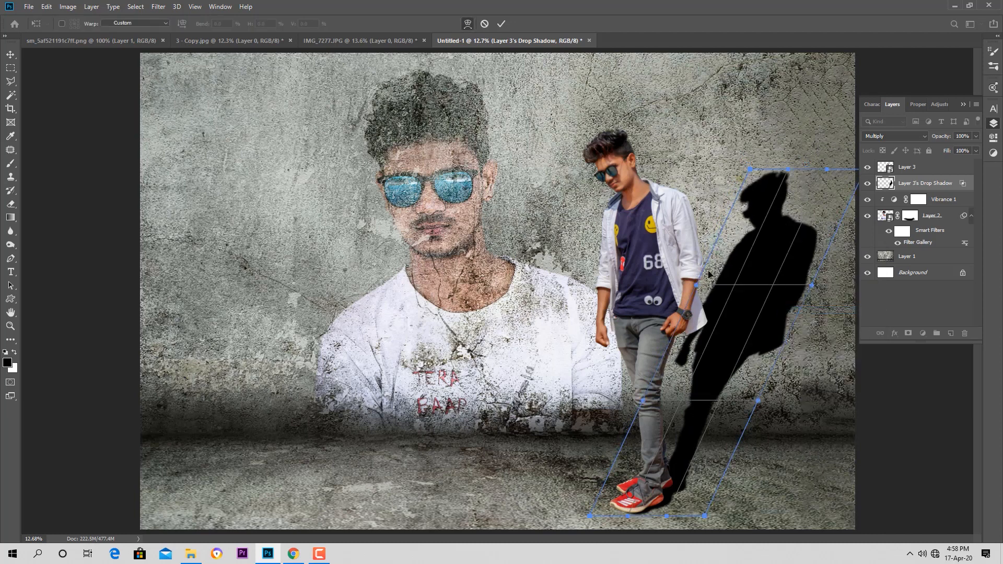
left_click_drag(733, 282, 747, 286)
left_click_drag(751, 170, 764, 177)
left_click_drag(827, 250, 839, 259)
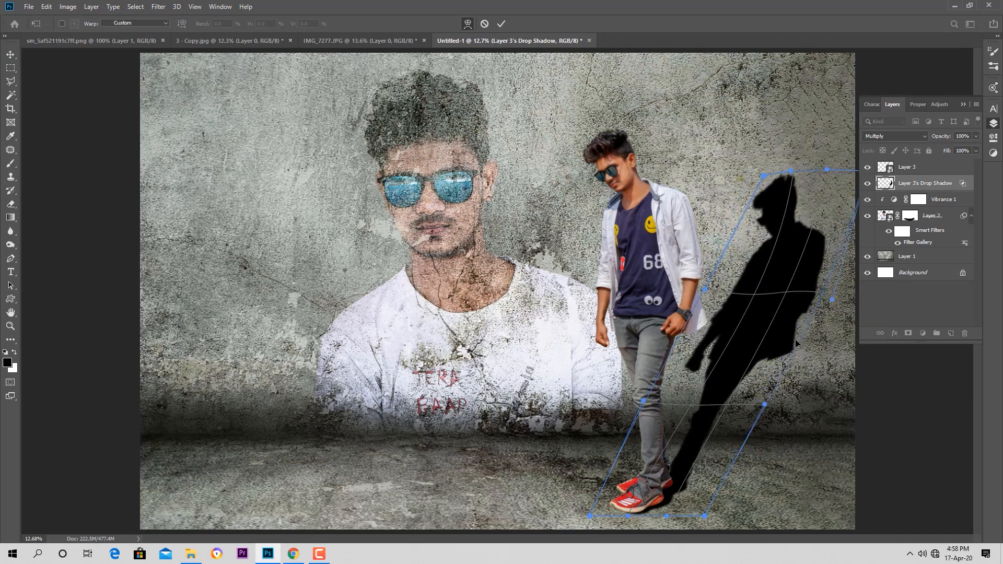
left_click_drag(720, 296, 730, 300)
mouse_move(764, 176)
left_mouse_down()
mouse_move(764, 162)
mouse_move(766, 171)
left_mouse_up()
left_click_drag(811, 273, 806, 265)
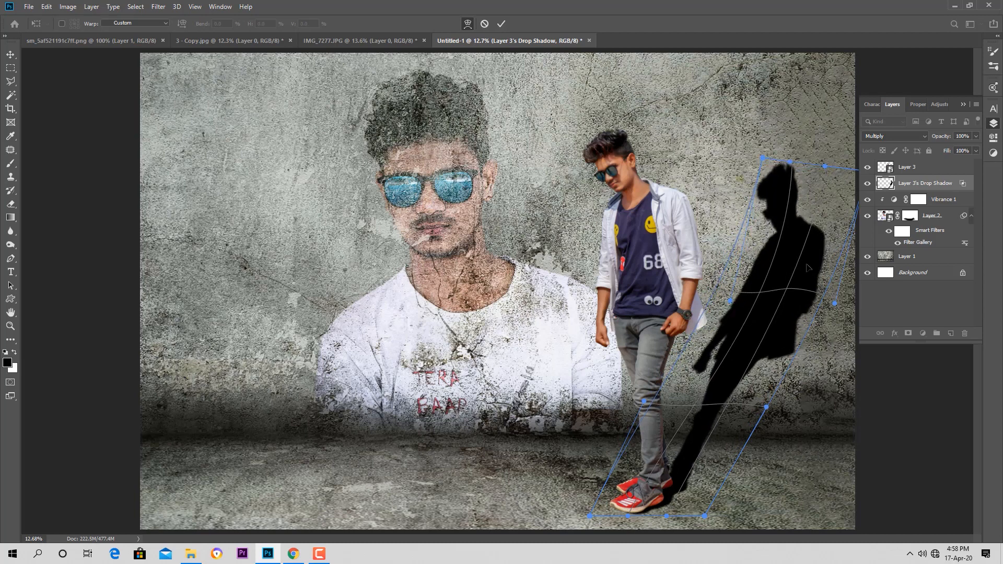
left_click(501, 25)
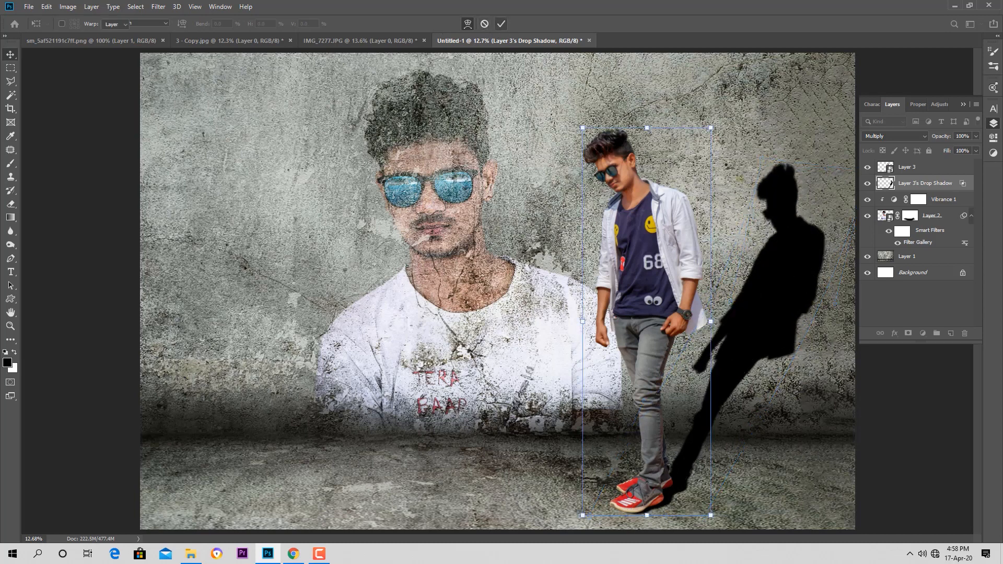
- Lower the cast shadow to 58% opacity and 66% fill, and soften it with a 72.6-pixel Gaussian Blur
mouse_move(939, 139)
left_mouse_down()
mouse_move(917, 140)
mouse_move(929, 154)
left_mouse_up()
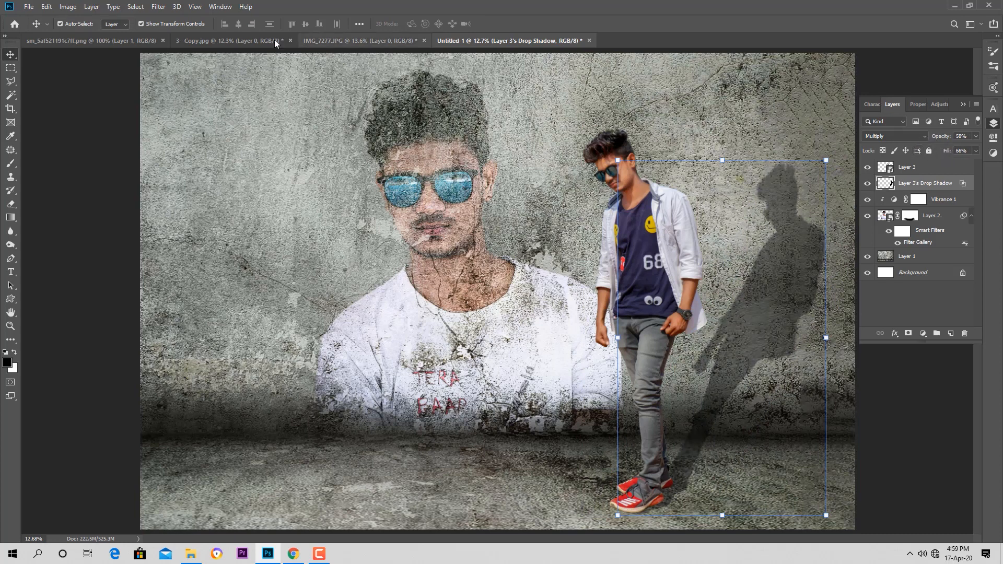
left_click(158, 7)
mouse_move(230, 124)
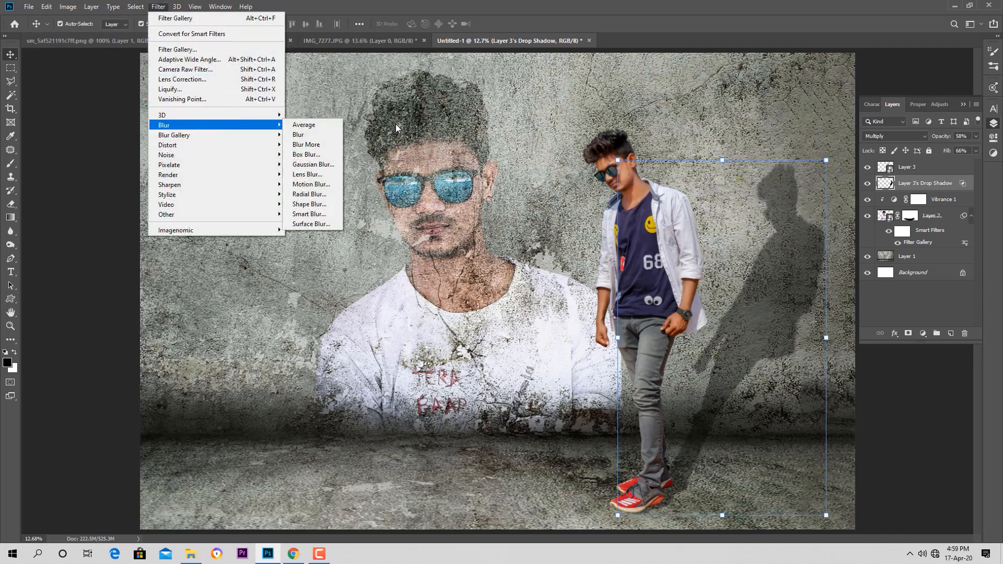
left_click(345, 165)
left_click(404, 312)
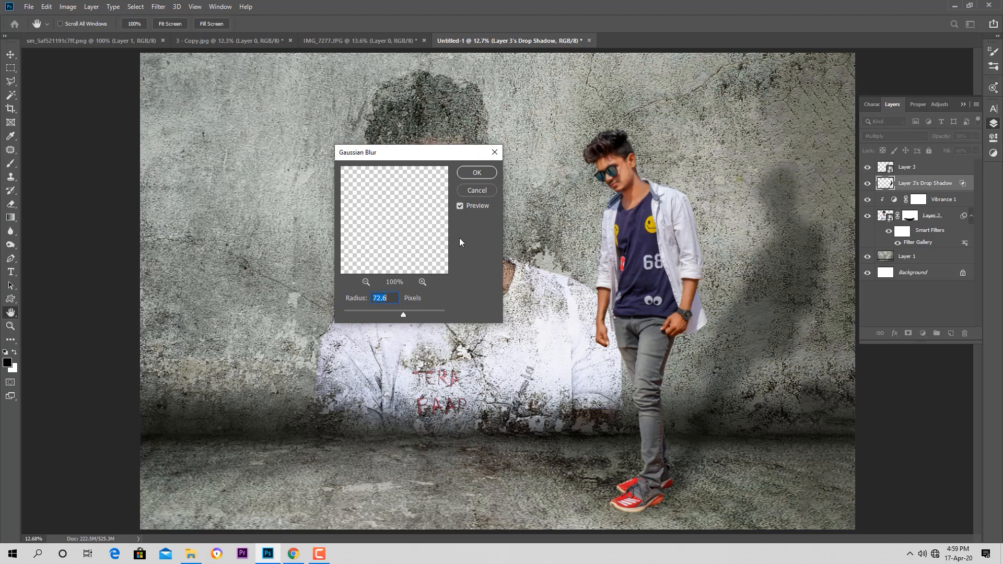
left_click(477, 173)
- Add a new empty layer between the full-body figure and its cast shadow
key("v")
left_click(645, 184)
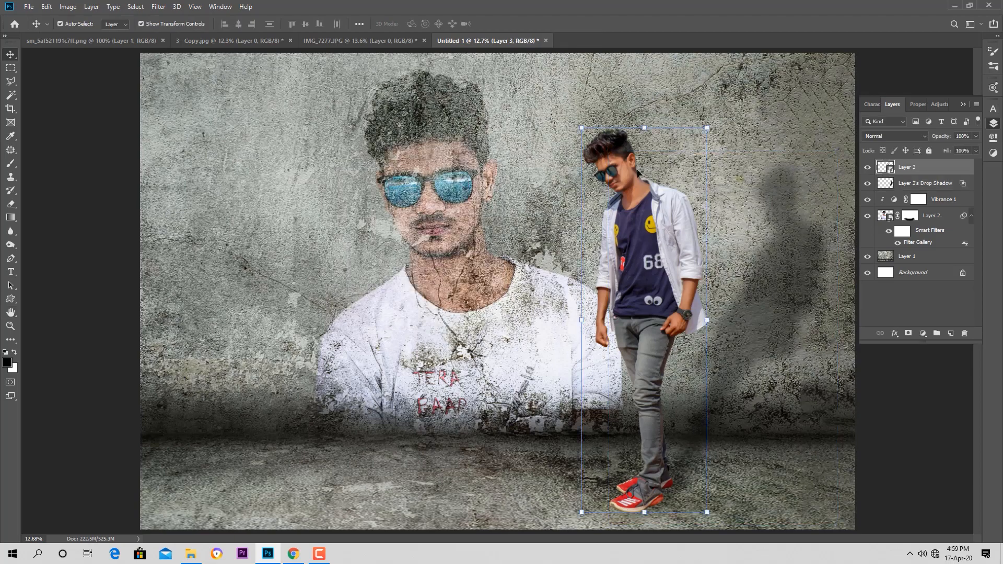
left_click(928, 182)
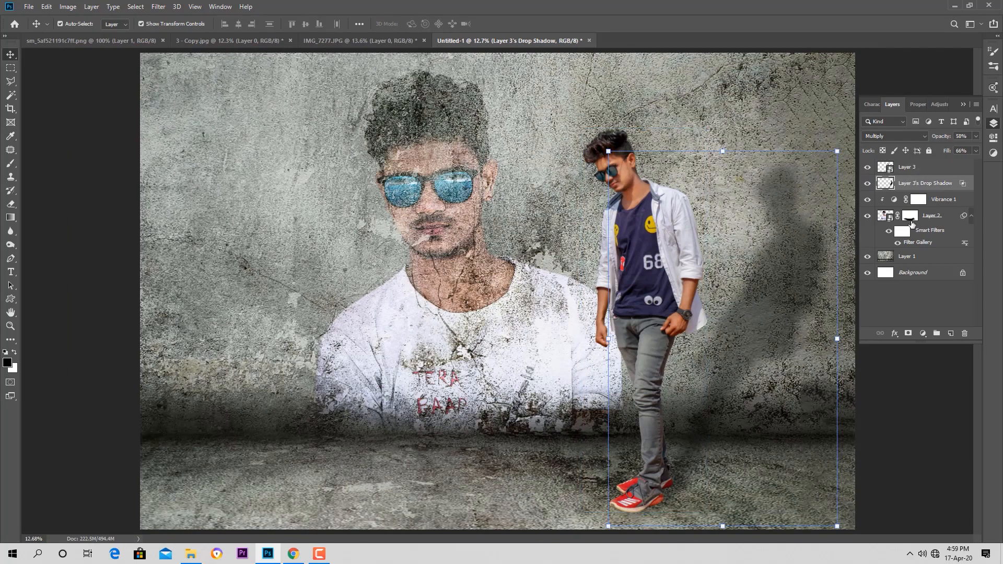
left_click(923, 168)
left_click(929, 183)
left_click(951, 335)
- Paint a black contact shadow on the floor around the shoe soles with a soft 150 px brush
scroll(651, 418, "up", 5)
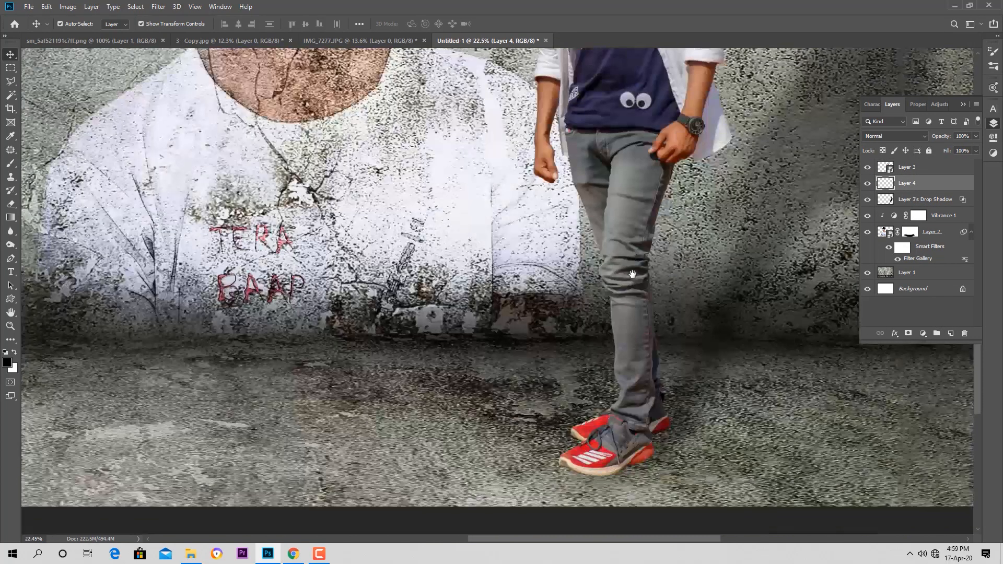
scroll(651, 406, "up", 1)
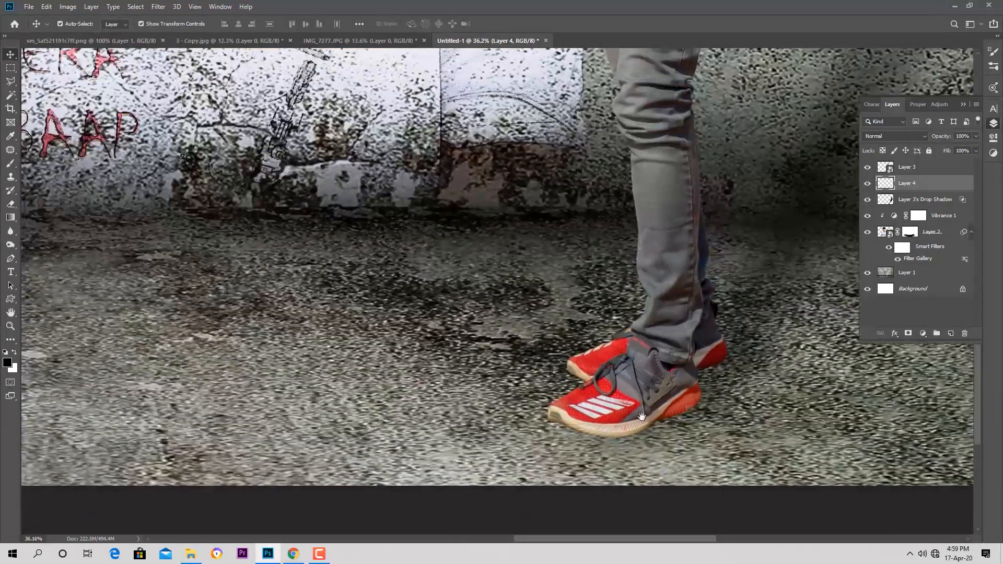
left_click(10, 164)
right_click(598, 204)
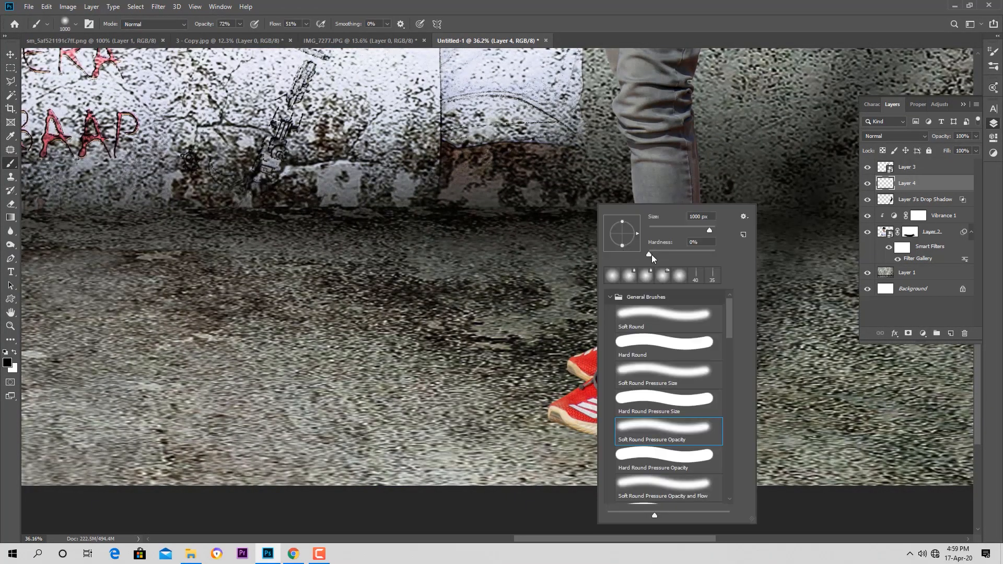
left_click(666, 228)
key("Return")
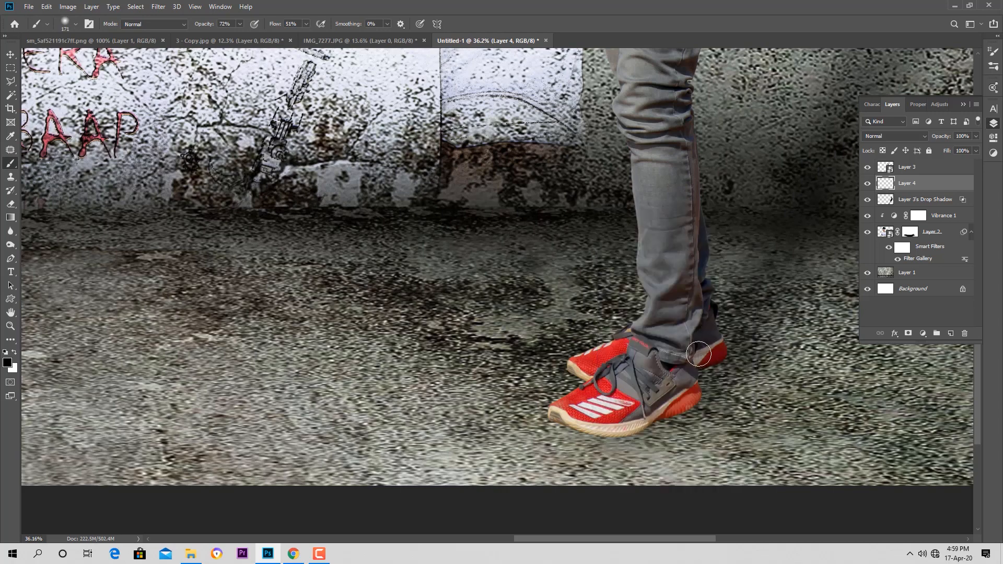
scroll(708, 397, "up", 2)
key("bracketleft")
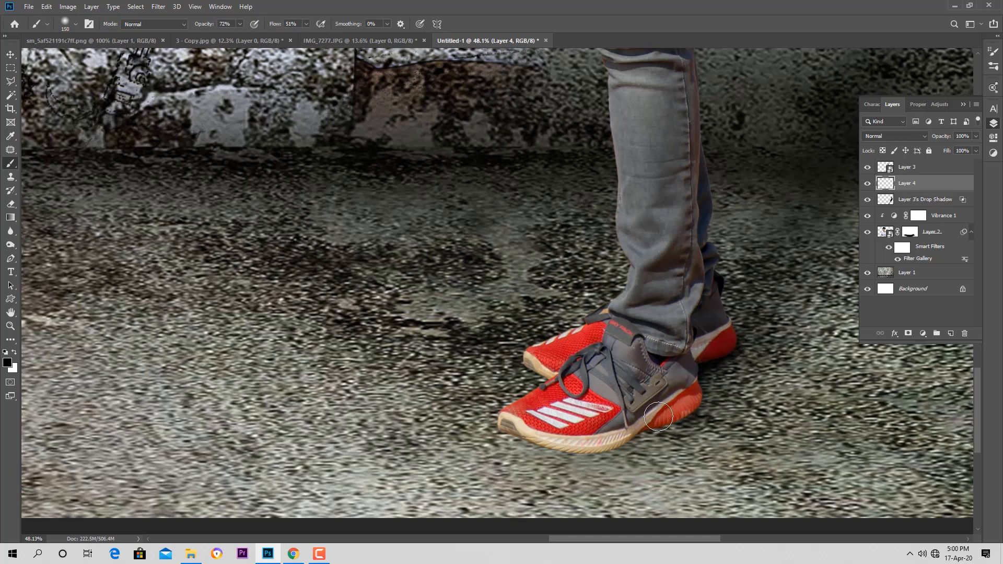
mouse_move(540, 445)
left_mouse_down()
mouse_move(605, 445)
mouse_move(642, 432)
mouse_move(558, 442)
mouse_move(630, 433)
left_mouse_up()
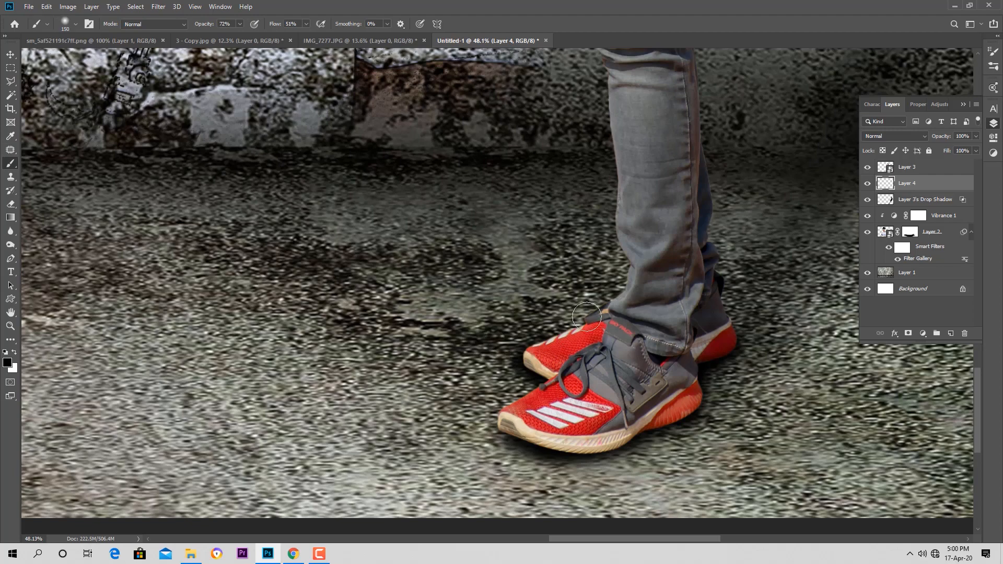
- Reduce the contact shadow layer's opacity to 76%
scroll(632, 360, "down", 4)
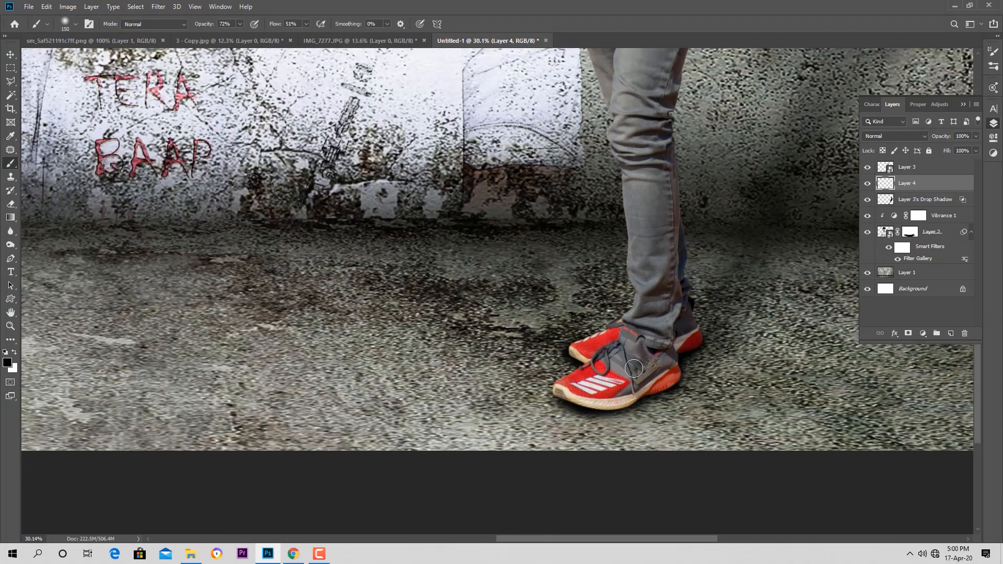
scroll(634, 369, "up", 2)
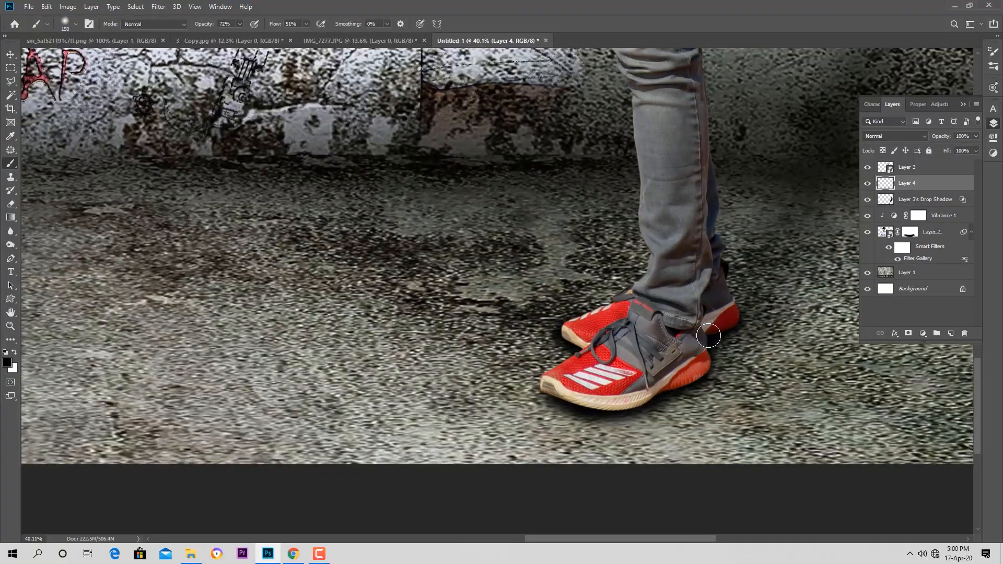
scroll(599, 303, "down", 3)
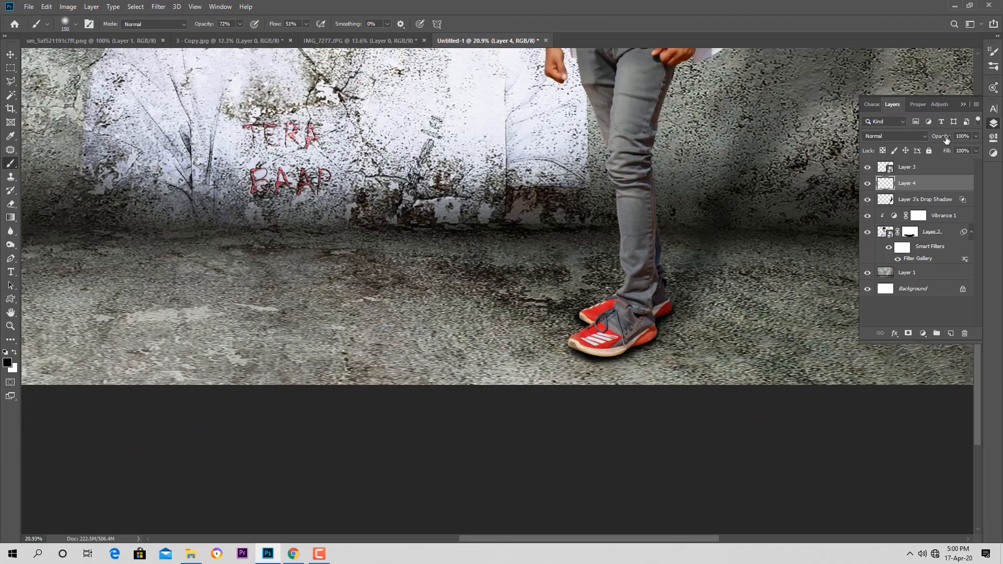
left_click_drag(947, 139, 934, 140)
scroll(687, 281, "down", 1)
scroll(623, 321, "down", 2)
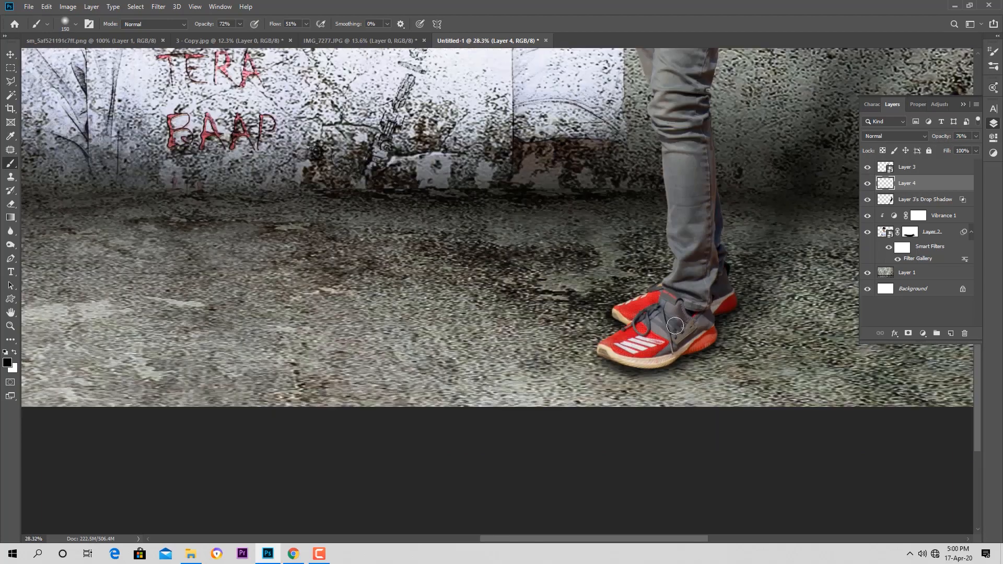
scroll(541, 295, "down", 2)
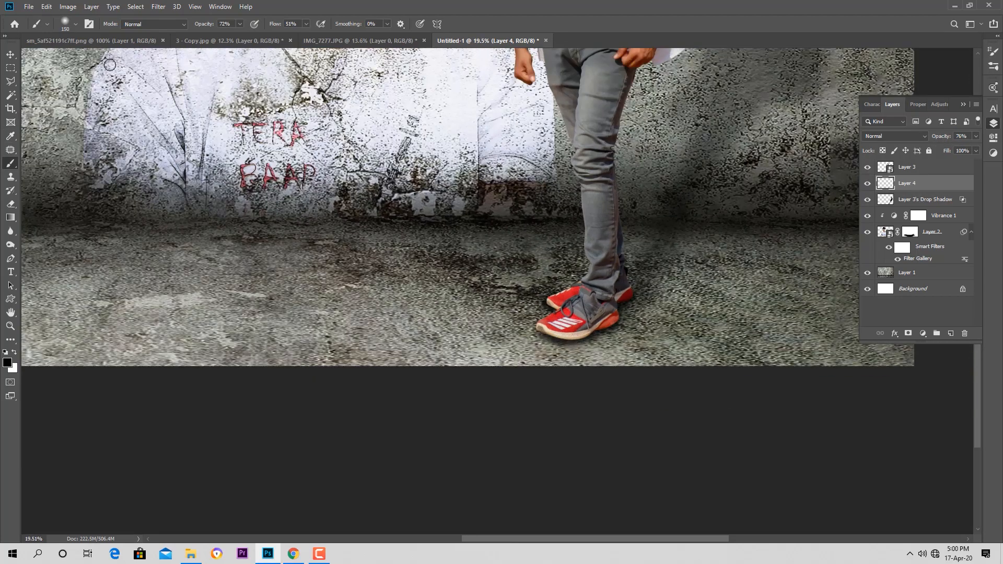
- Touch up the contact shadow beneath the front shoe's sole with the soft black brush
left_click(11, 204)
scroll(553, 309, "up", 5)
scroll(553, 310, "up", 1)
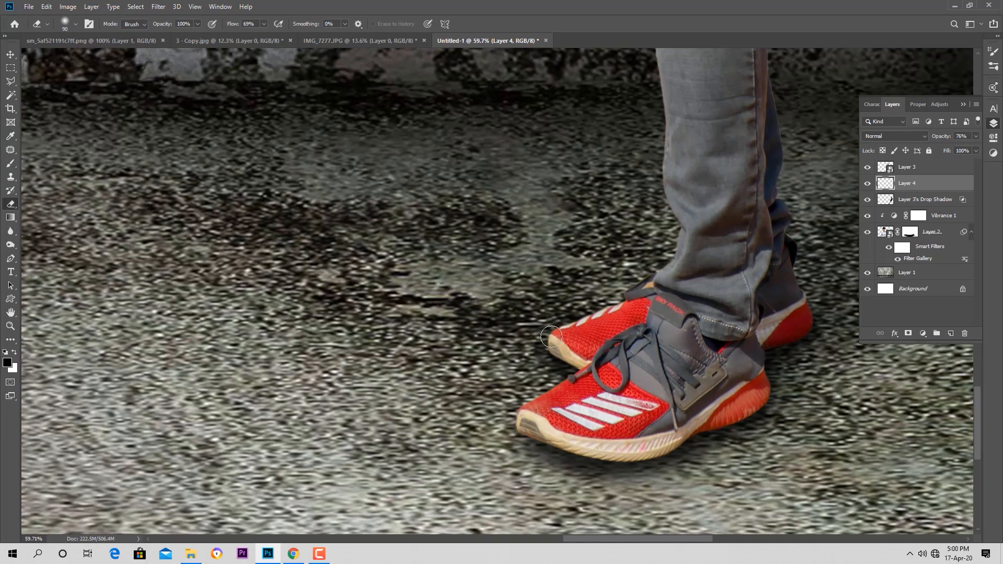
left_click(10, 163)
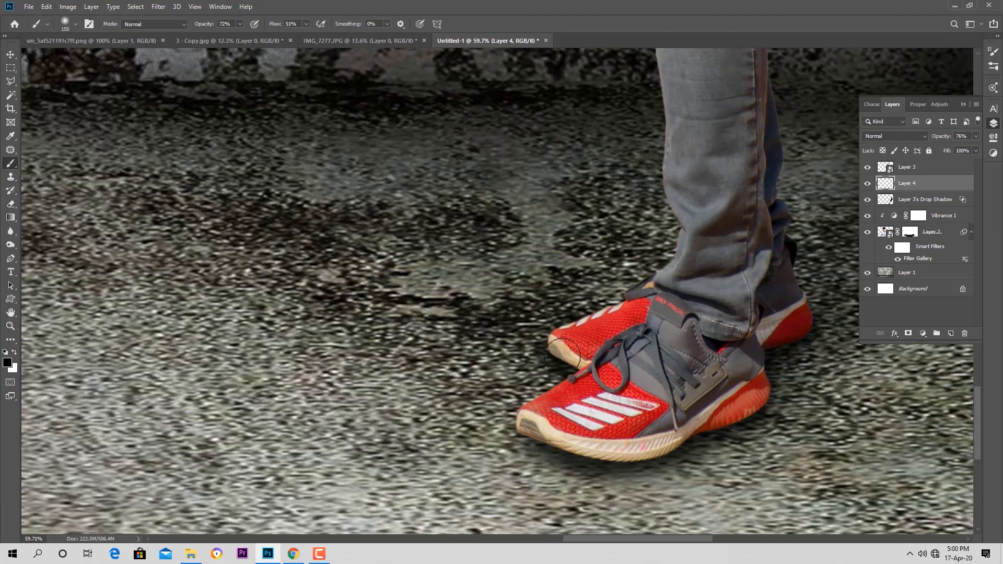
left_click(623, 459)
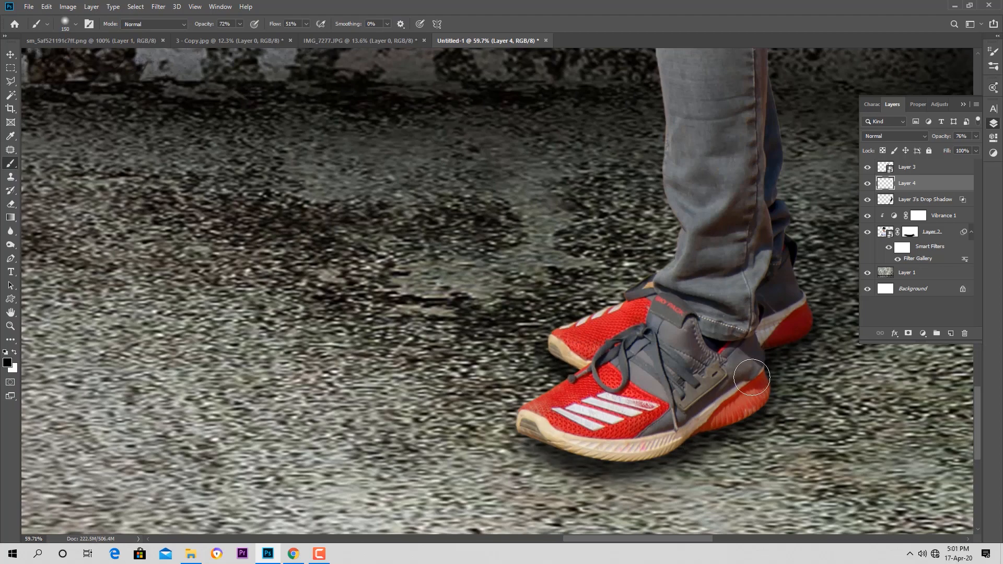
- Raise the opacity of the cast shadow on the wall to 70%
scroll(810, 274, "down", 7)
scroll(809, 274, "down", 6)
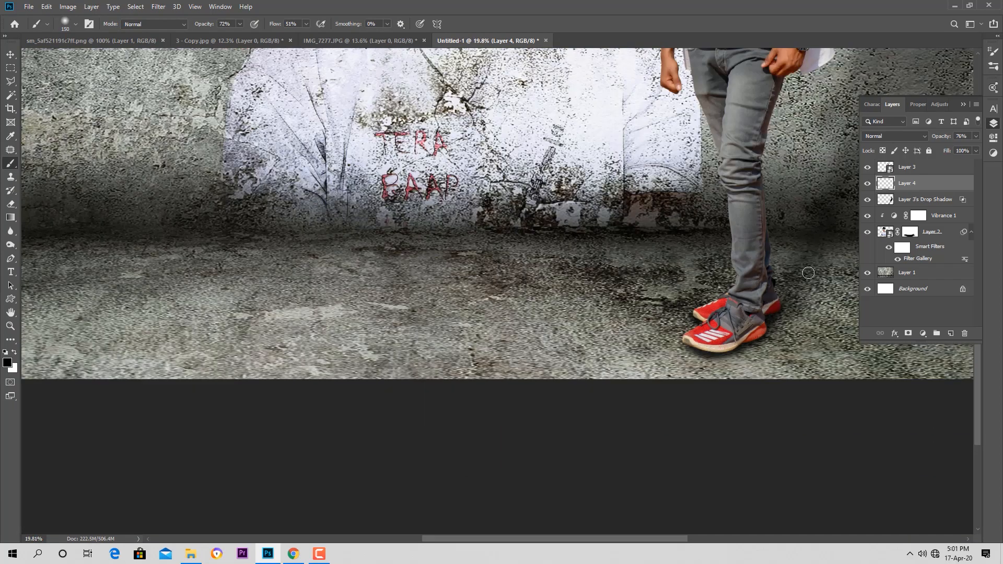
key("v")
left_click(714, 315)
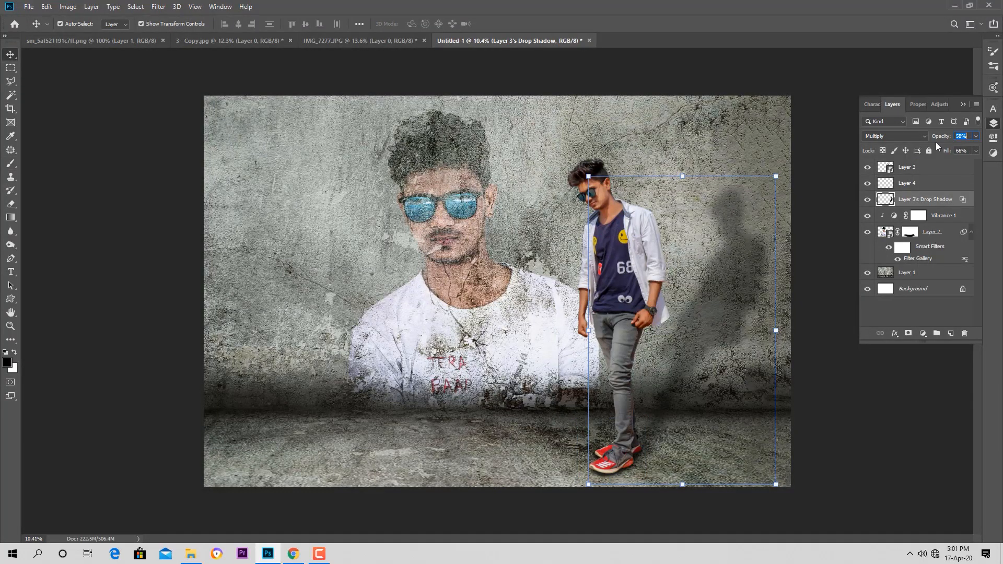
left_click_drag(945, 139, 950, 140)
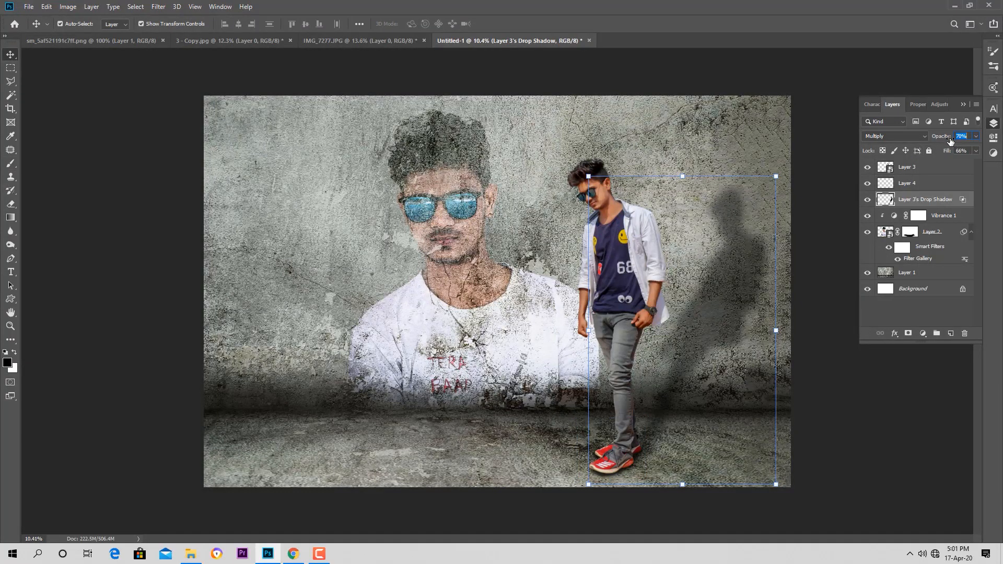
left_click(449, 222)
scroll(582, 336, "up", 2)
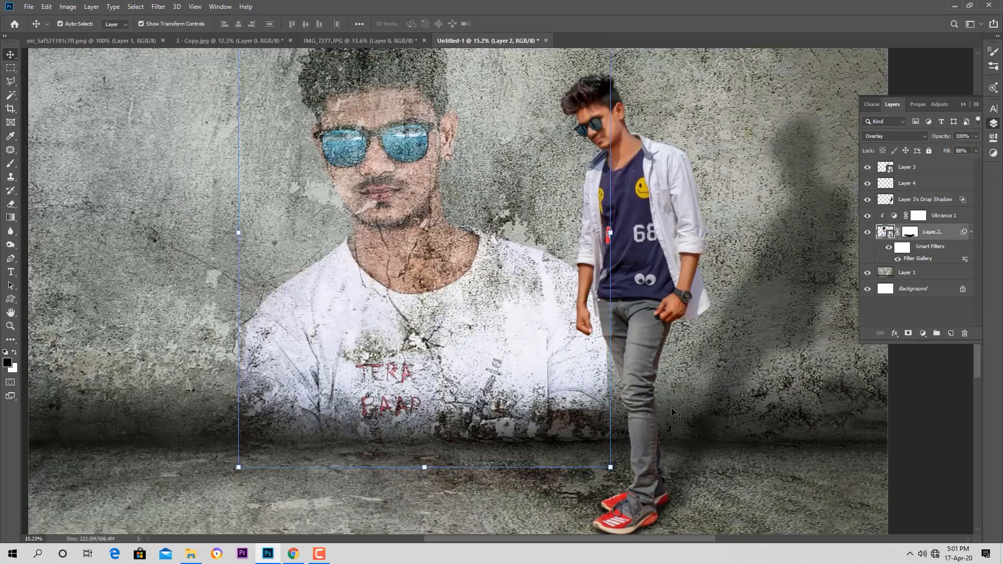
scroll(473, 335, "down", 2)
left_click(645, 273)
scroll(646, 273, "down", 2)
left_click(544, 283)
left_click(596, 262)
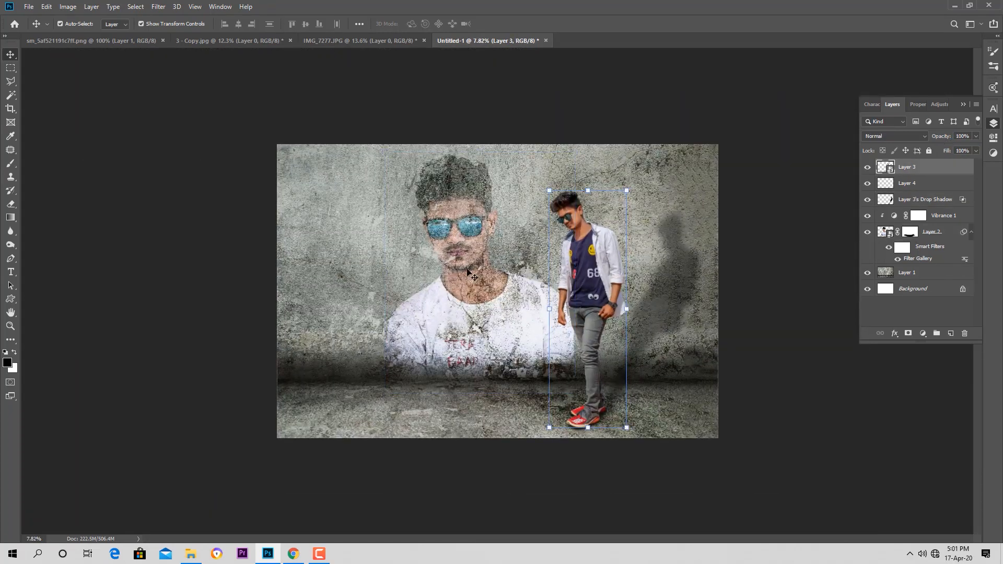
- Add a Curves adjustment layer directly above the full-body cutout's layer
left_click(933, 232)
left_click(898, 173)
left_click(923, 334)
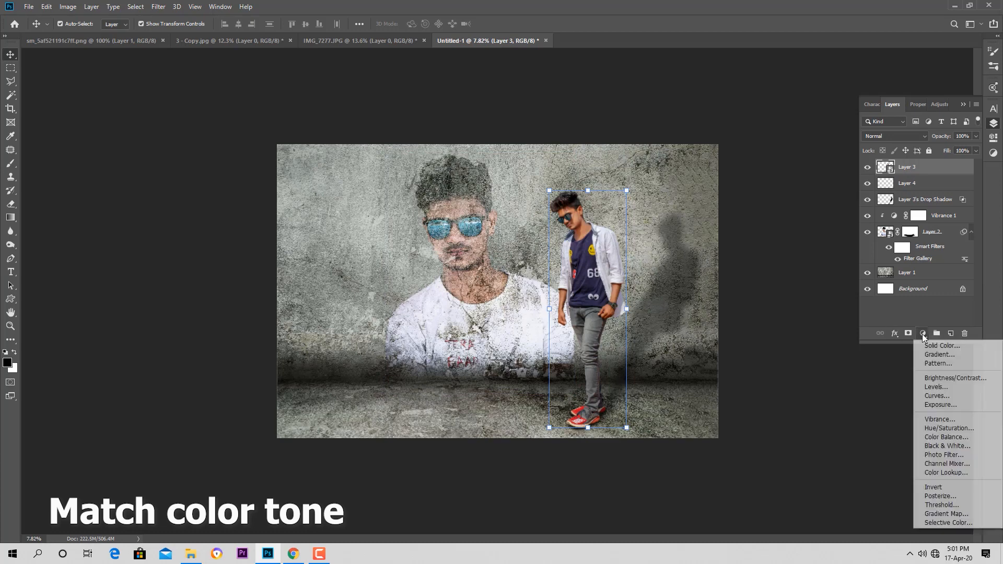
left_click(940, 397)
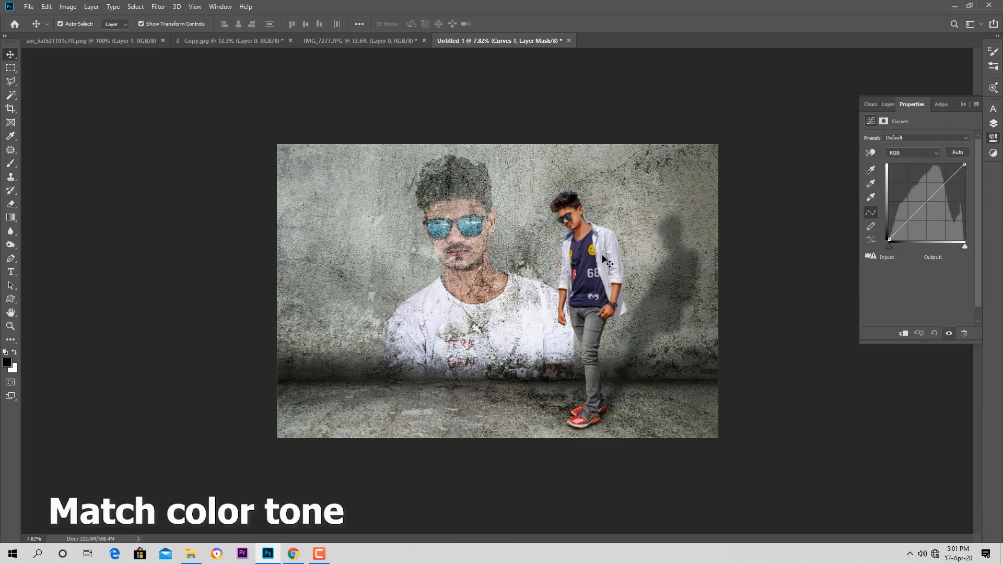
key("ctrl+equal")
left_click(873, 171)
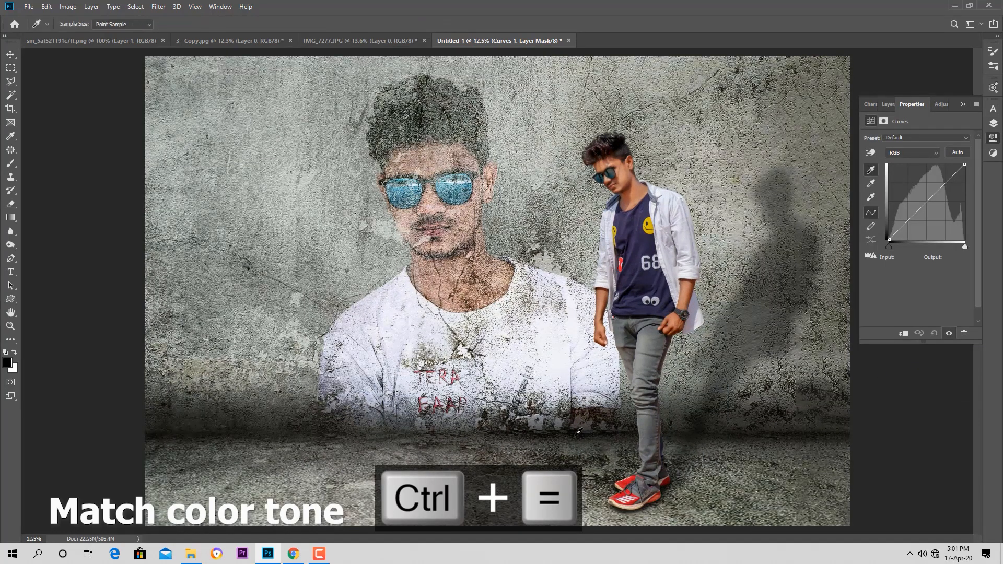
left_click(579, 431)
left_click(871, 183)
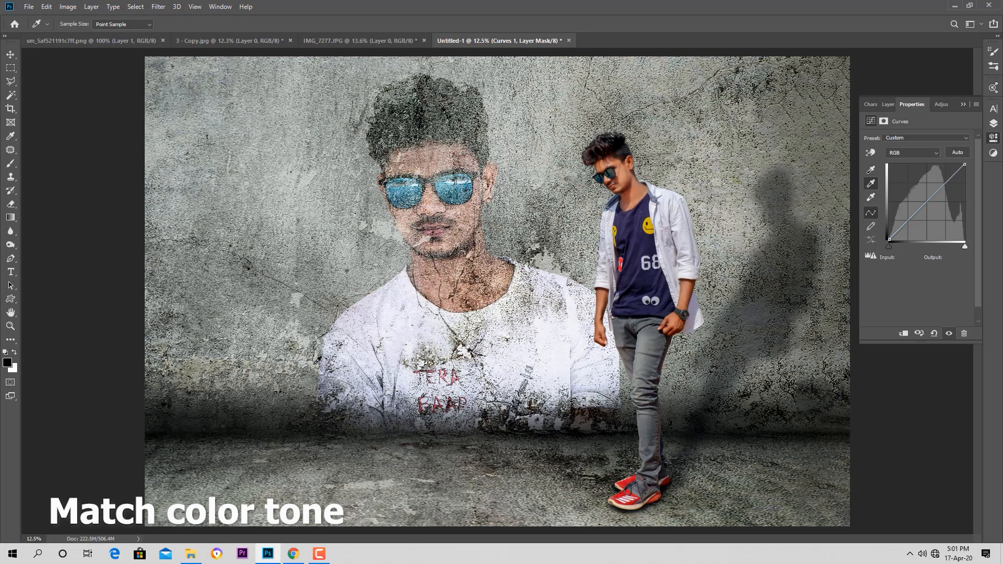
left_click(872, 197)
left_click(410, 329)
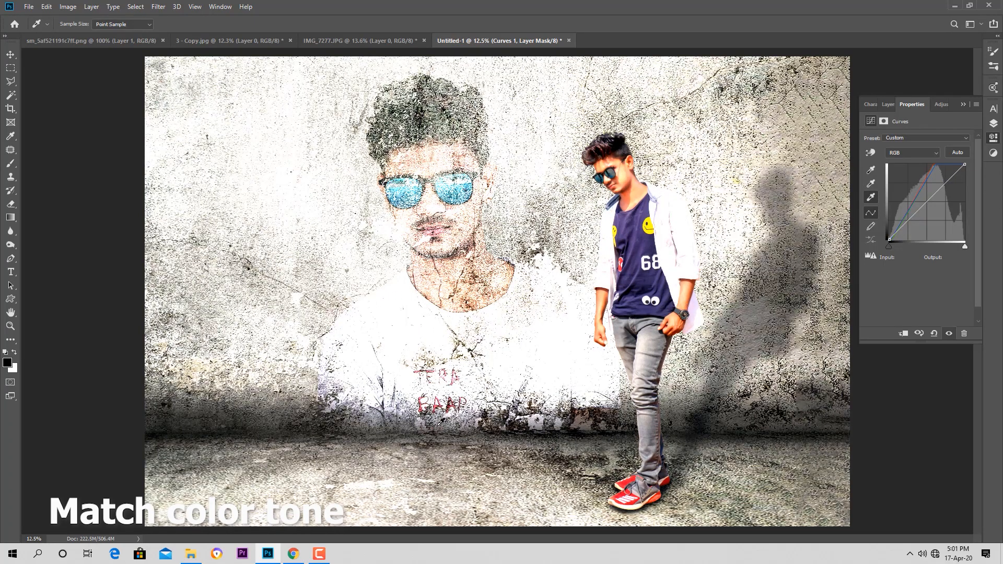
left_click(421, 421)
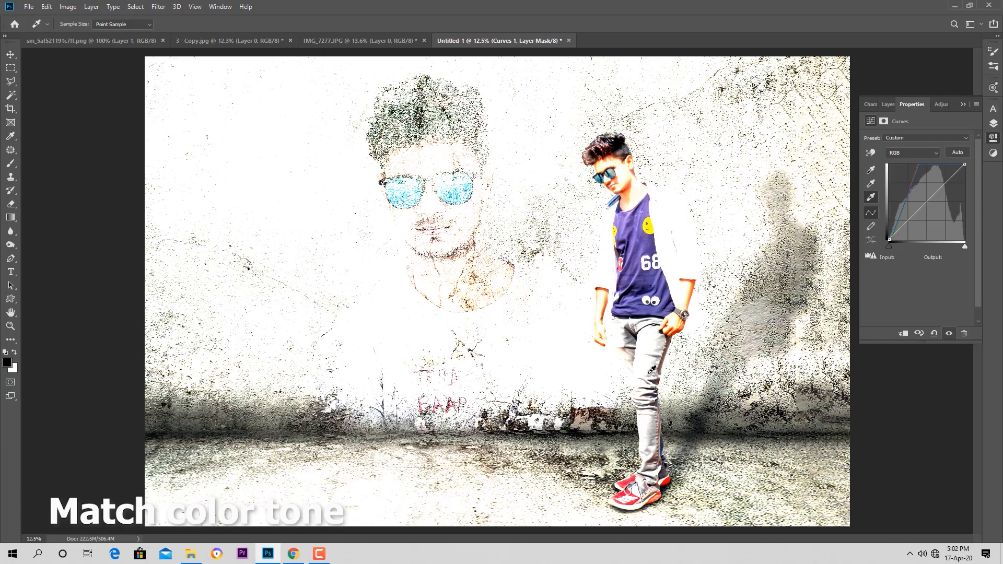
key("ctrl+z")
key("ctrl+z")
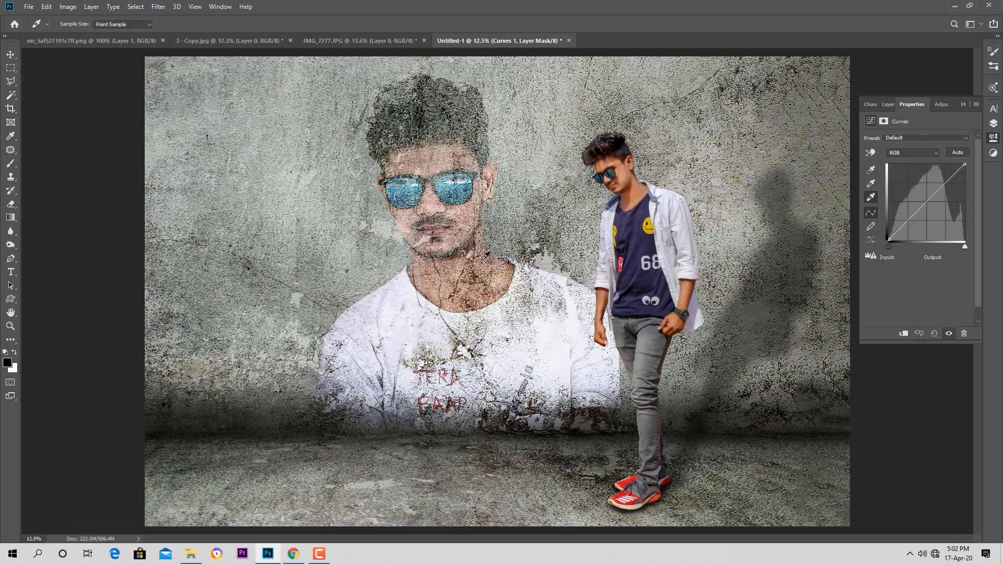
- Sample the wall portrait's white shirt as the Curves white point and adjust the Green curve with a point at input 128, output 143
left_click(429, 313)
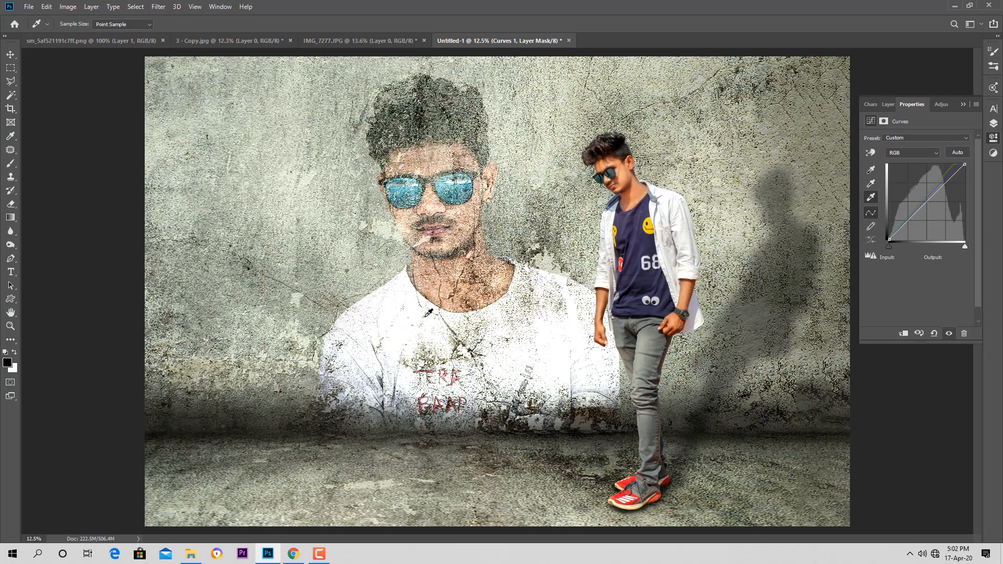
left_click(917, 154)
left_click(905, 176)
left_click_drag(952, 164, 961, 165)
left_click(930, 197)
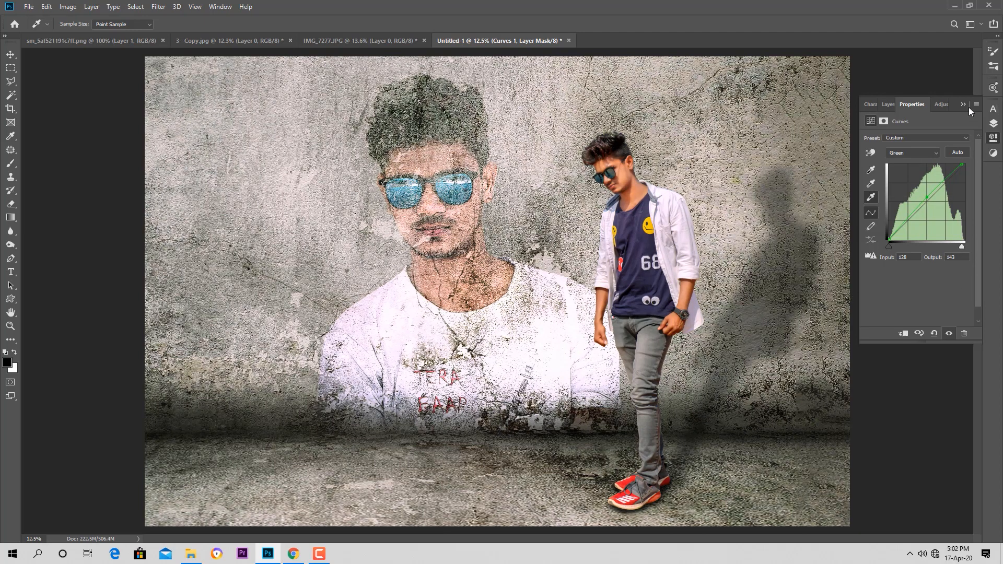
- Add a Color Balance adjustment above the Curves layer with midtones Cyan-Red at +1 and Yellow-Blue at +12
left_click(888, 104)
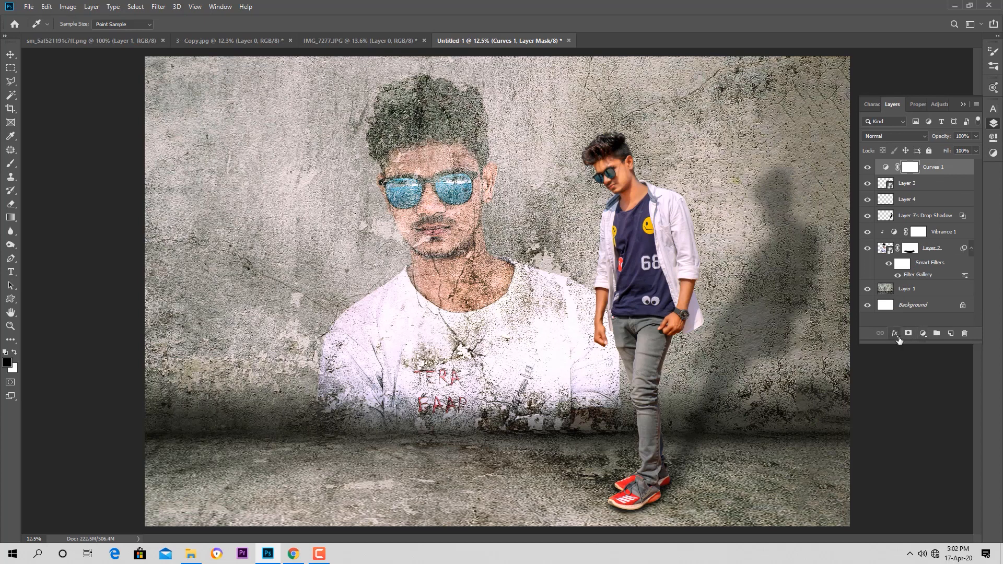
left_click(923, 334)
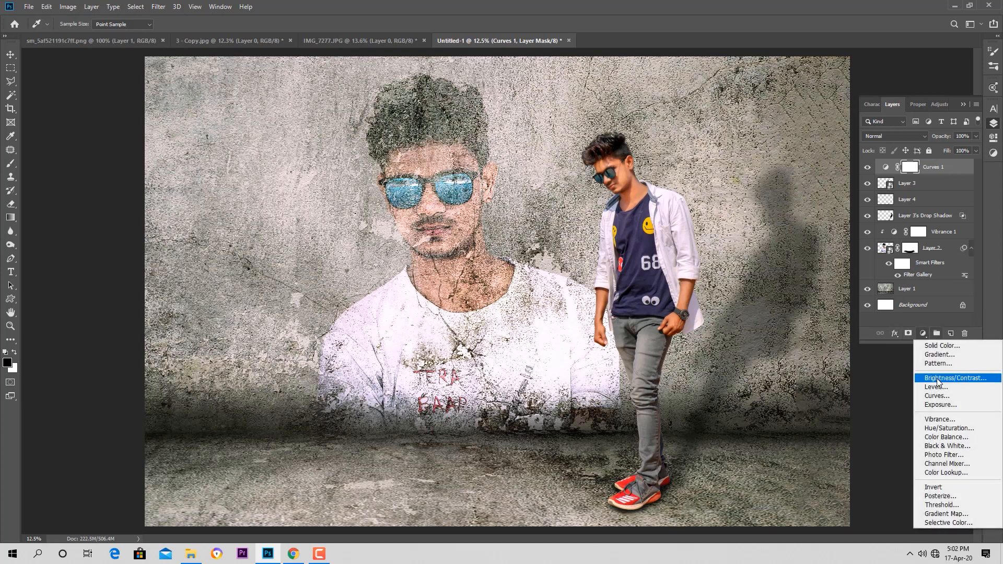
left_click(948, 439)
left_click_drag(902, 160, 905, 196)
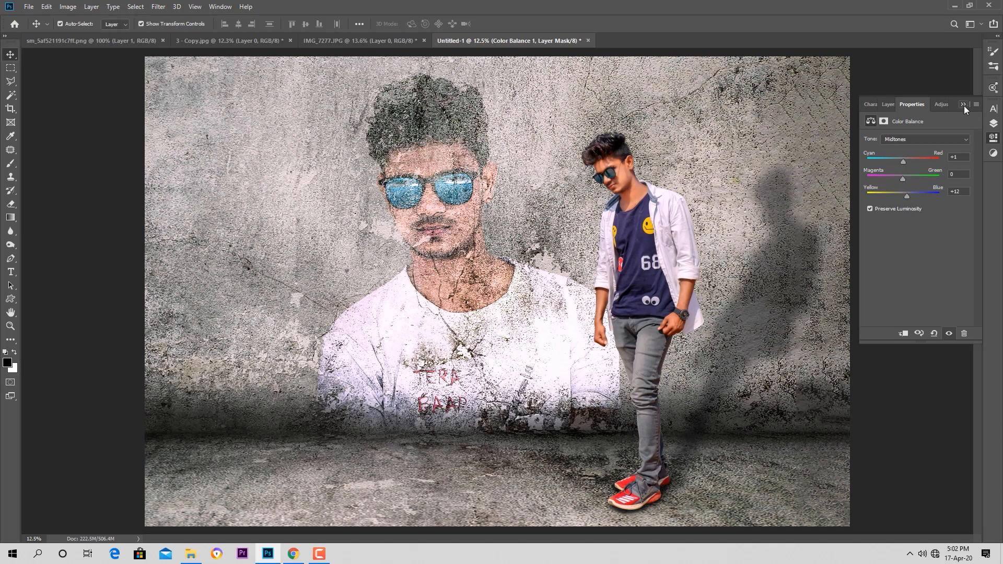
- Add a Vibrance adjustment clipped to the full-body cutout's layer with Saturation at -33
left_click(889, 104)
left_click(923, 334)
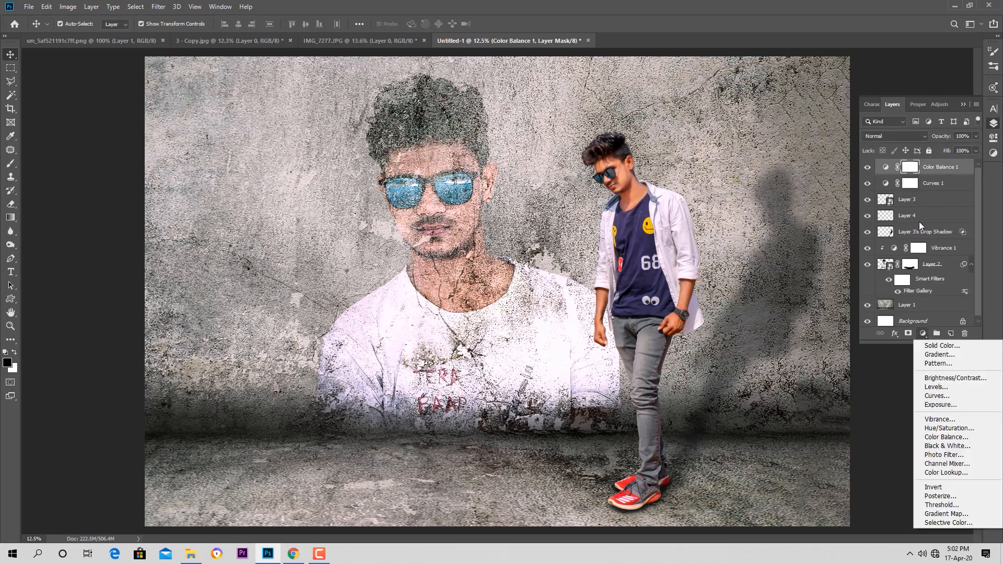
left_click(912, 199)
left_click(922, 334)
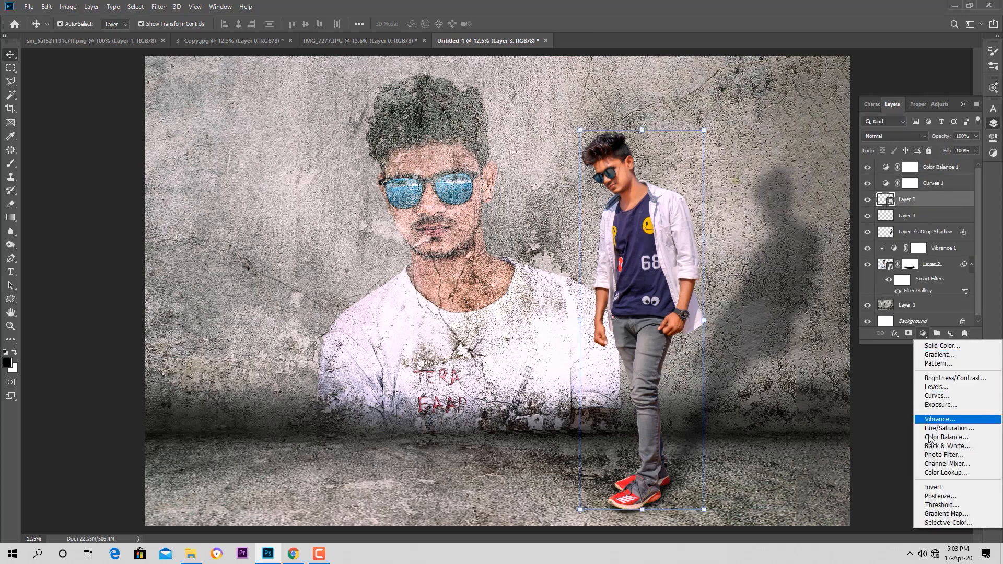
left_click(939, 419)
left_click_drag(918, 166, 901, 169)
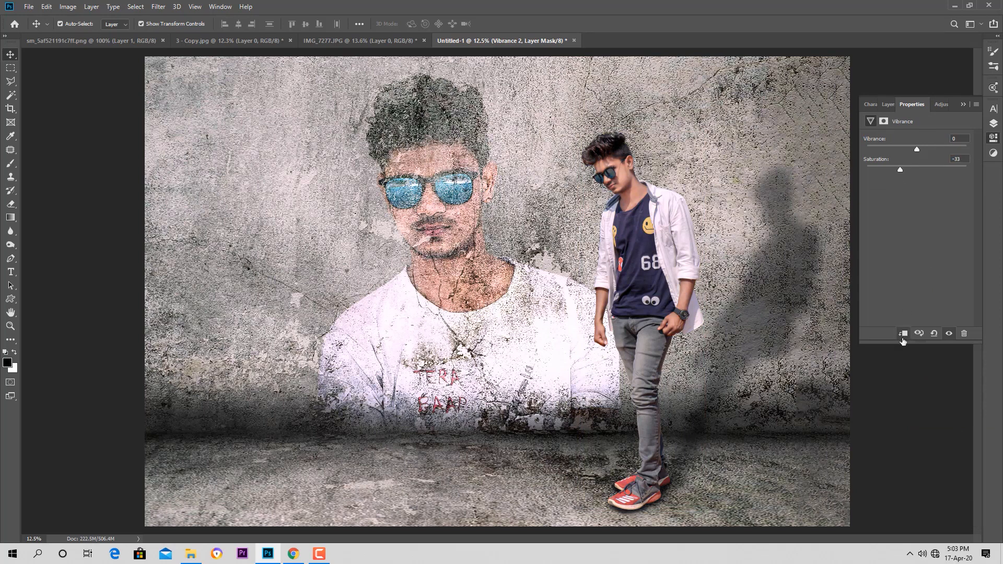
left_click(963, 104)
left_click(994, 123)
- Stamp all visible layers into a new merged layer above the Color Balance adjustment
scroll(590, 309, "down", 3)
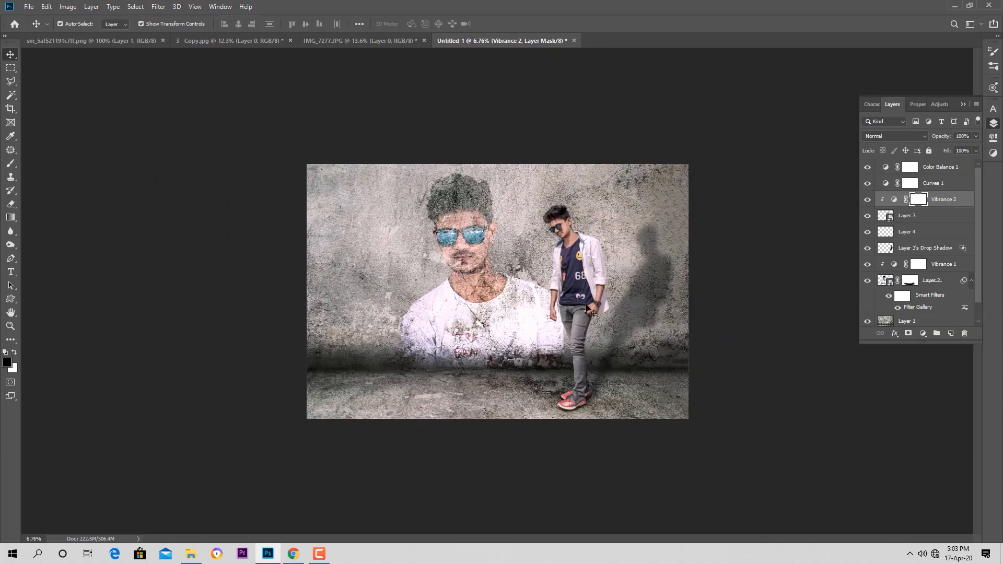
scroll(590, 310, "up", 1)
left_click(941, 169)
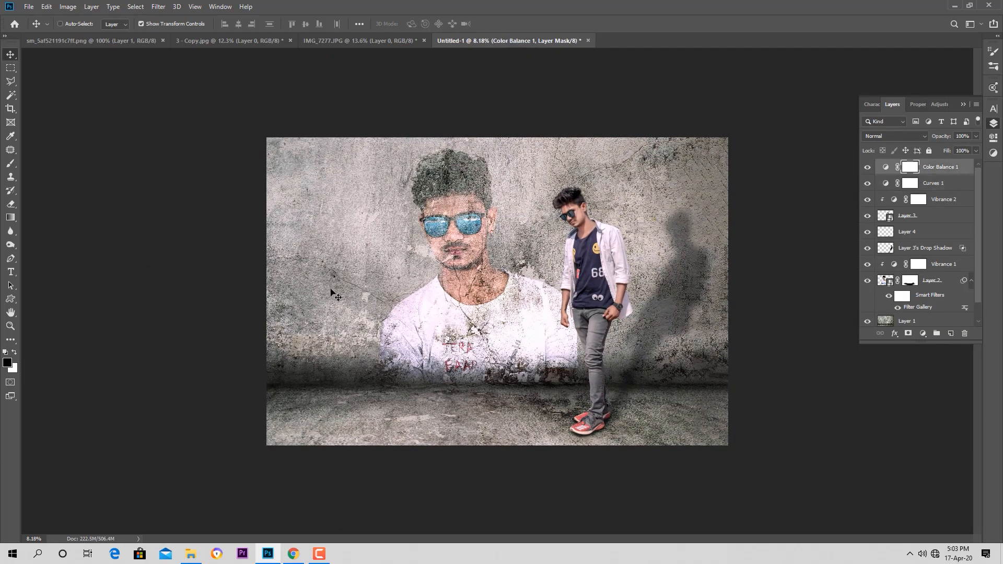
key("ctrl+shift+alt+e")
scroll(571, 207, "up", 3)
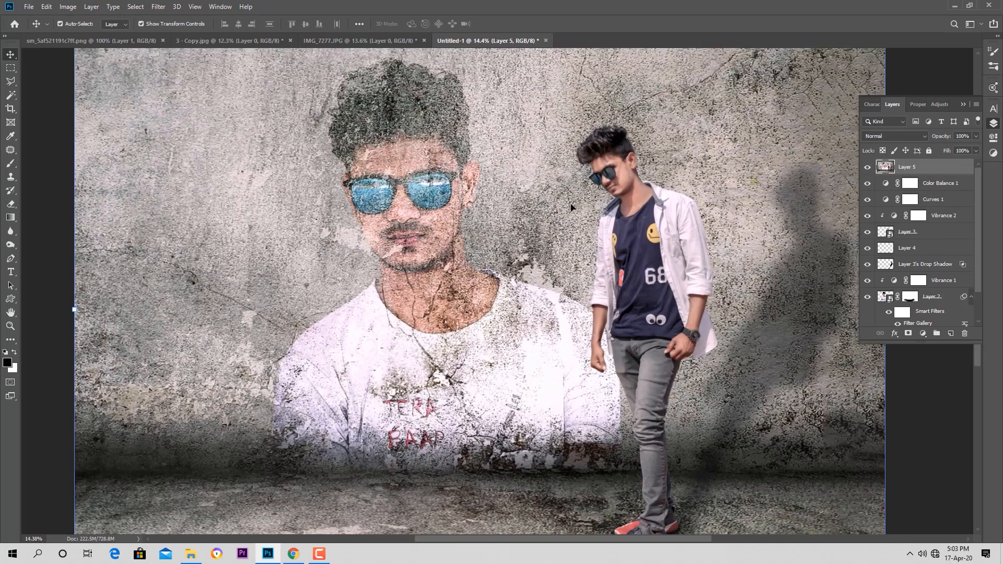
scroll(571, 207, "down", 2)
- Open the merged layer in the Camera Raw filter and set Contrast +26, Highlights -29, Shadows -16, Whites -18 and Vibrance +41
key("ctrl+shift+a")
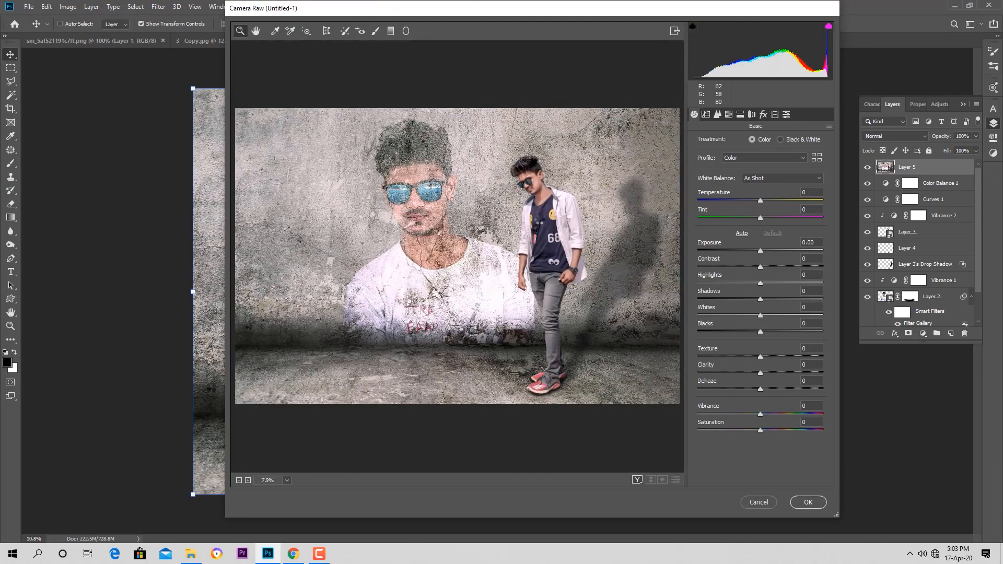
left_click_drag(757, 317, 777, 268)
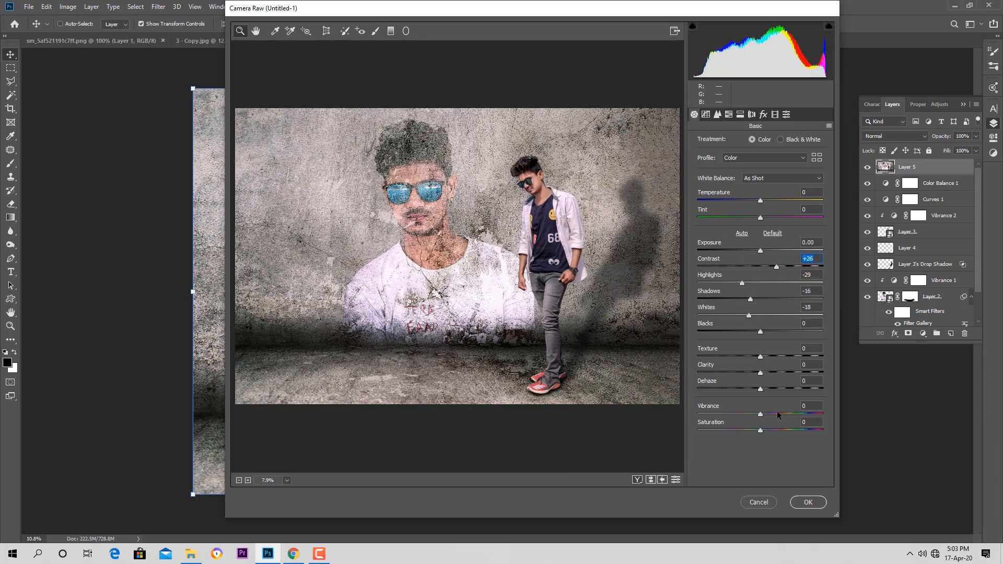
left_click_drag(777, 414, 786, 416)
- Add a dark post-crop vignette with Amount -72 and Feather 72
left_click(729, 115)
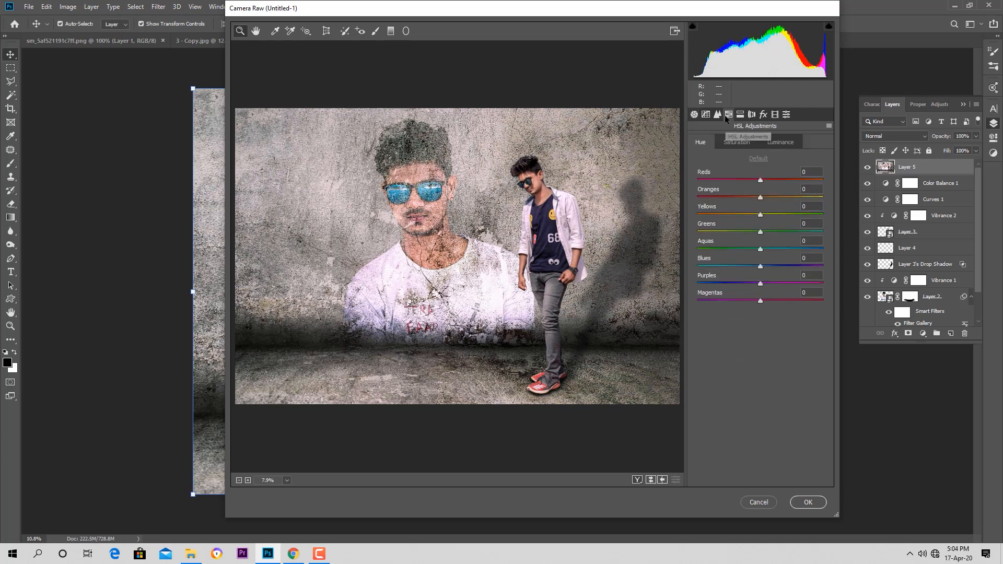
left_click(763, 114)
left_click_drag(760, 250, 723, 255)
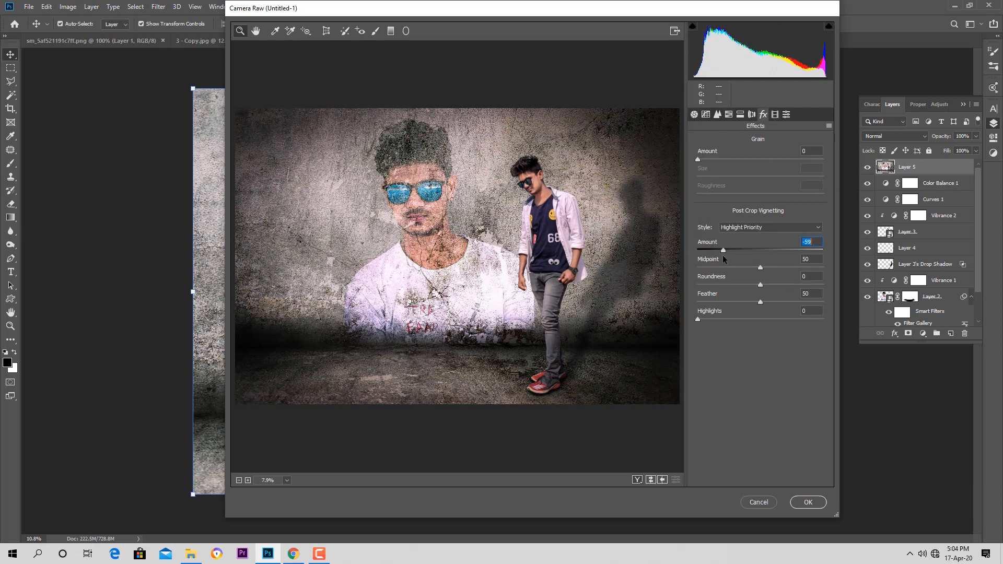
left_click_drag(761, 302, 783, 301)
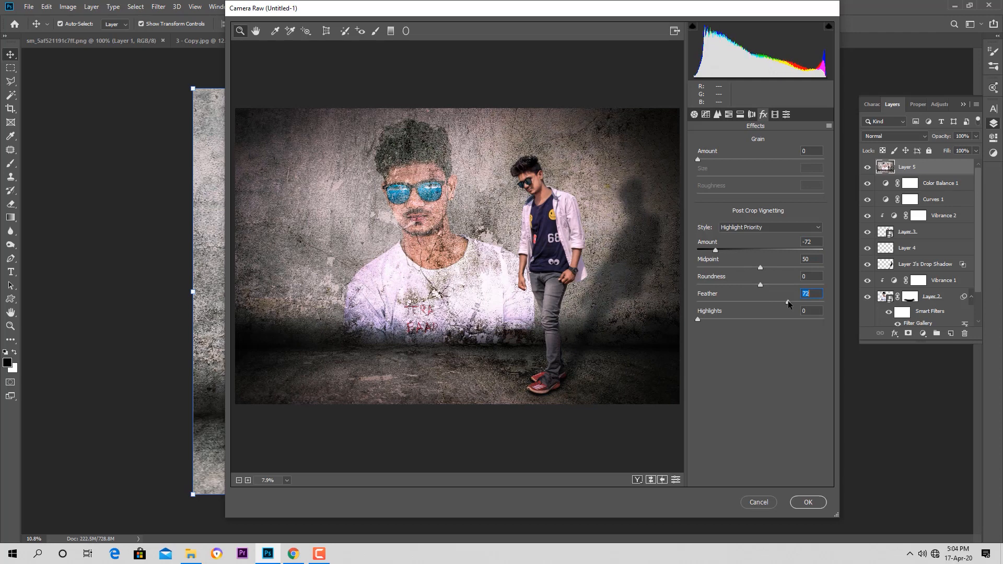
- In the HSL adjustments, shift the blues toward teal with Blues saturation +62, and set Oranges luminance to +22
left_click(729, 114)
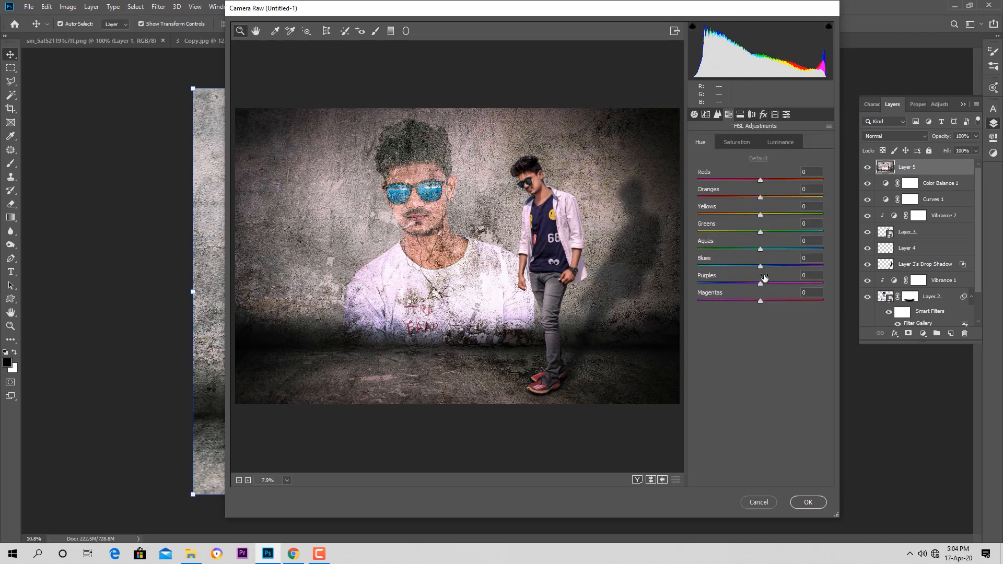
left_click_drag(761, 266, 798, 265)
left_click(737, 142)
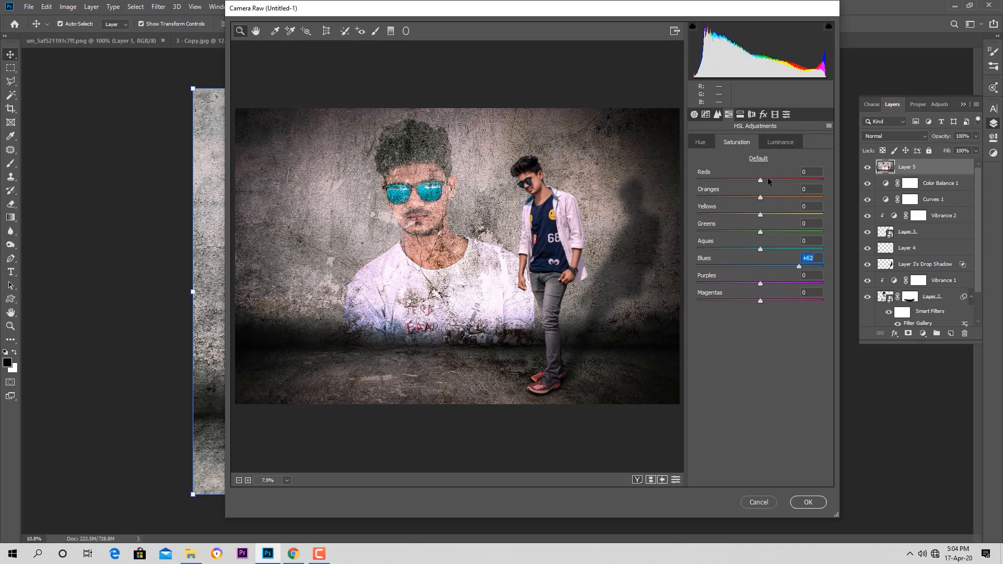
left_click(701, 142)
left_click(780, 143)
left_click_drag(769, 192, 774, 196)
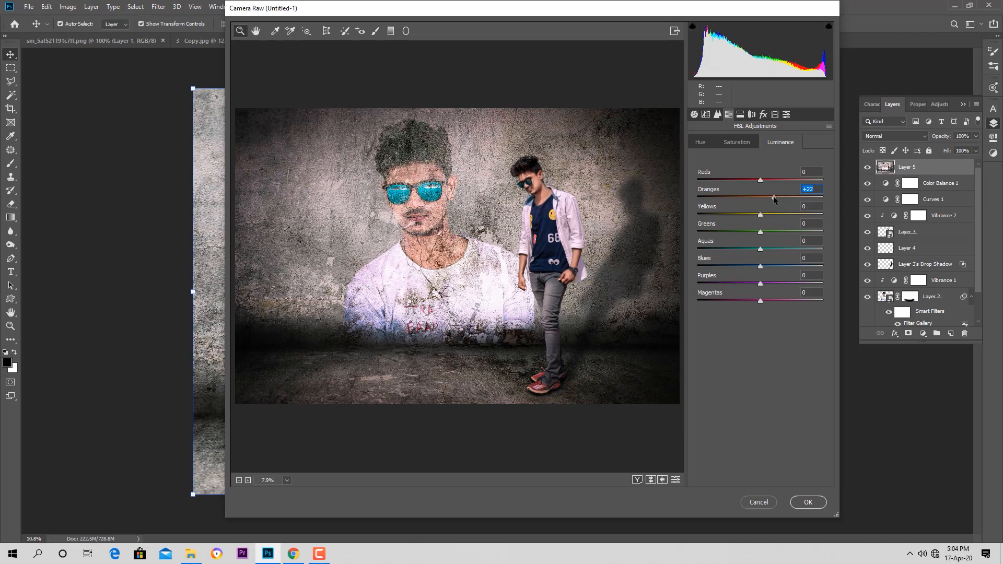
- Lower the Blue Primary hue slightly in the Camera Raw calibration settings
left_click(764, 114)
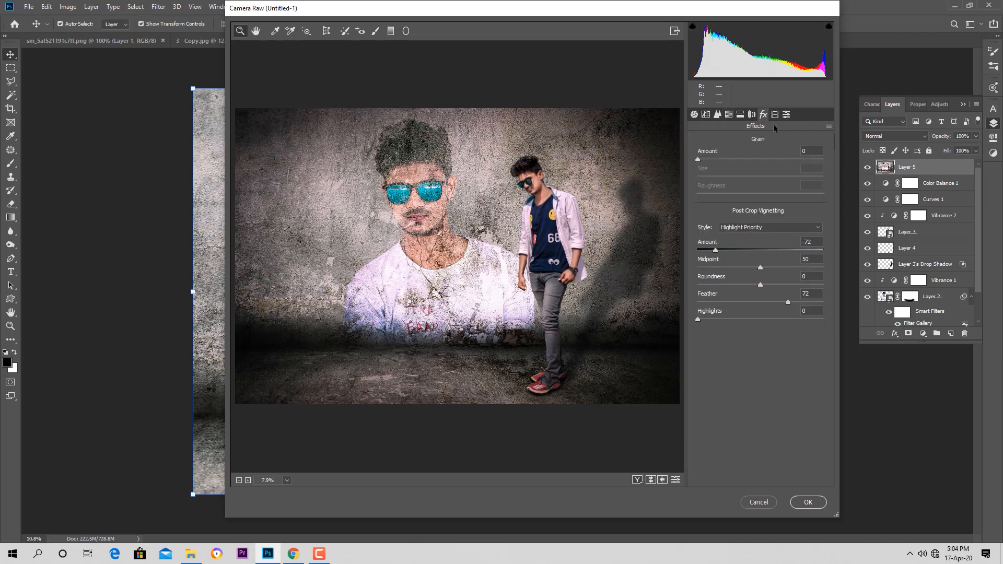
left_click(775, 115)
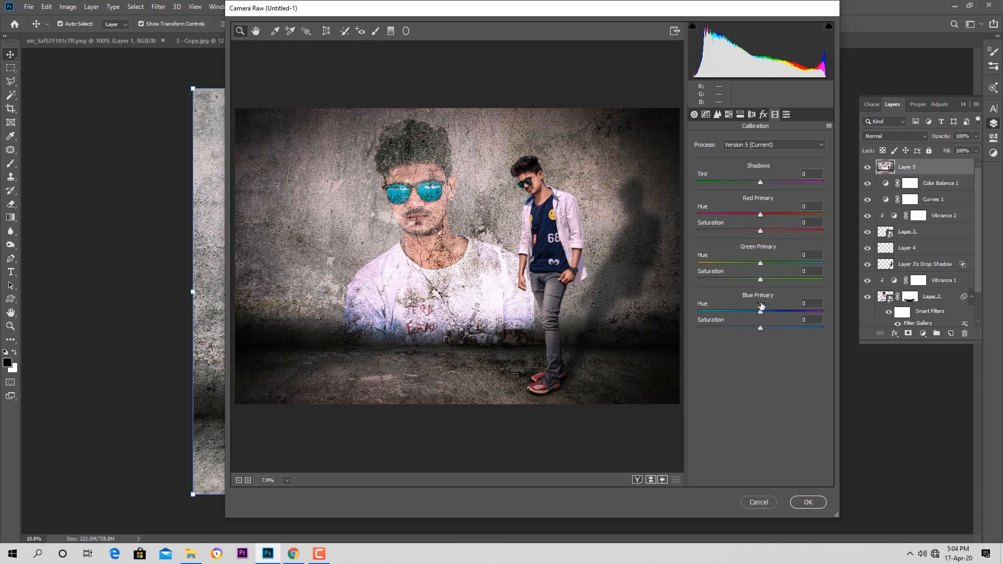
mouse_move(761, 312)
left_mouse_down()
mouse_move(741, 312)
mouse_move(772, 313)
mouse_move(739, 314)
mouse_move(749, 314)
left_mouse_up()
- Refine the Basic adjustments to Temperature -4, Tint -3, Contrast +10, Clarity -3, Vibrance +25 and Saturation -18, and apply the Camera Raw filter
left_click(695, 115)
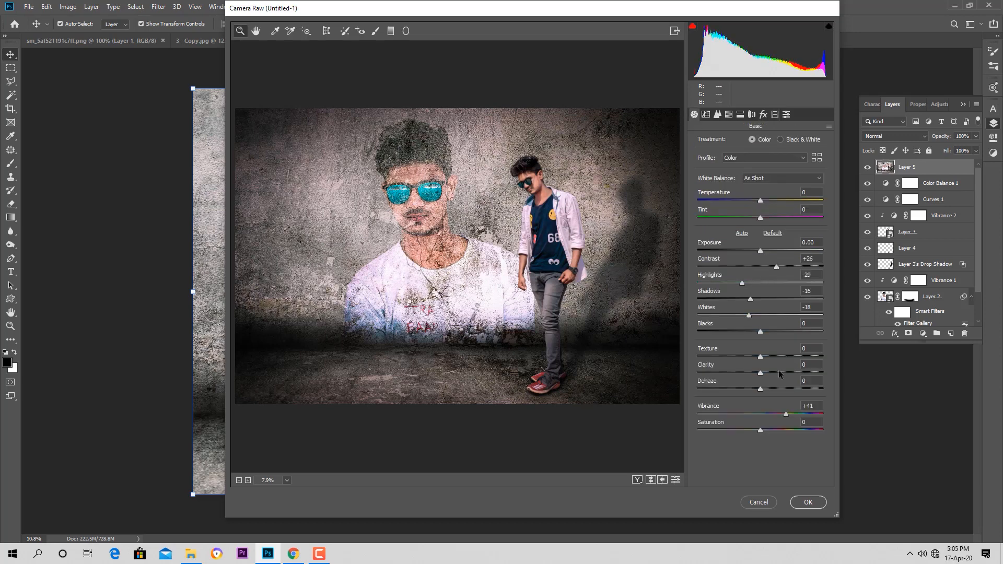
left_click_drag(761, 372, 761, 372)
left_click_drag(769, 267, 767, 268)
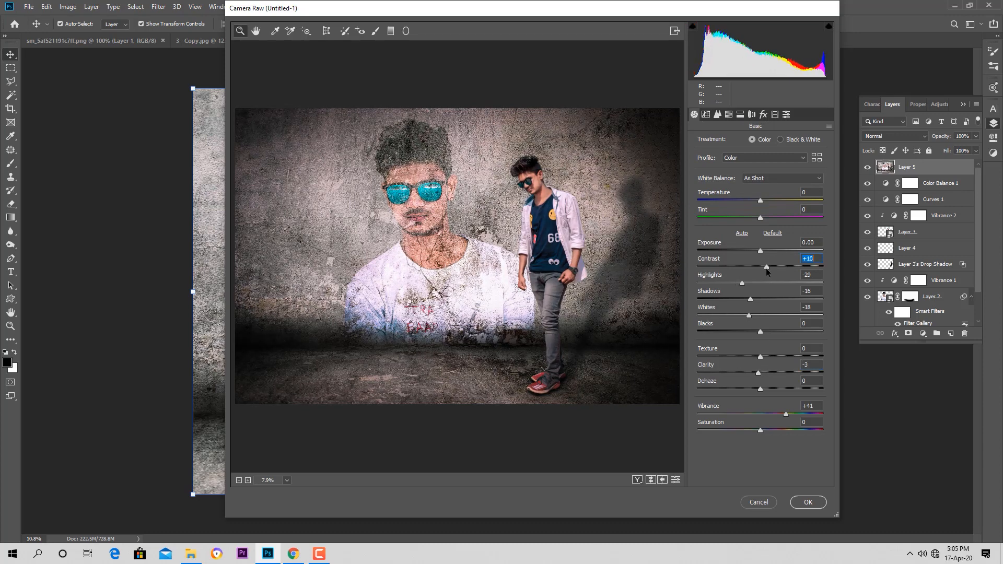
left_click_drag(760, 218, 758, 202)
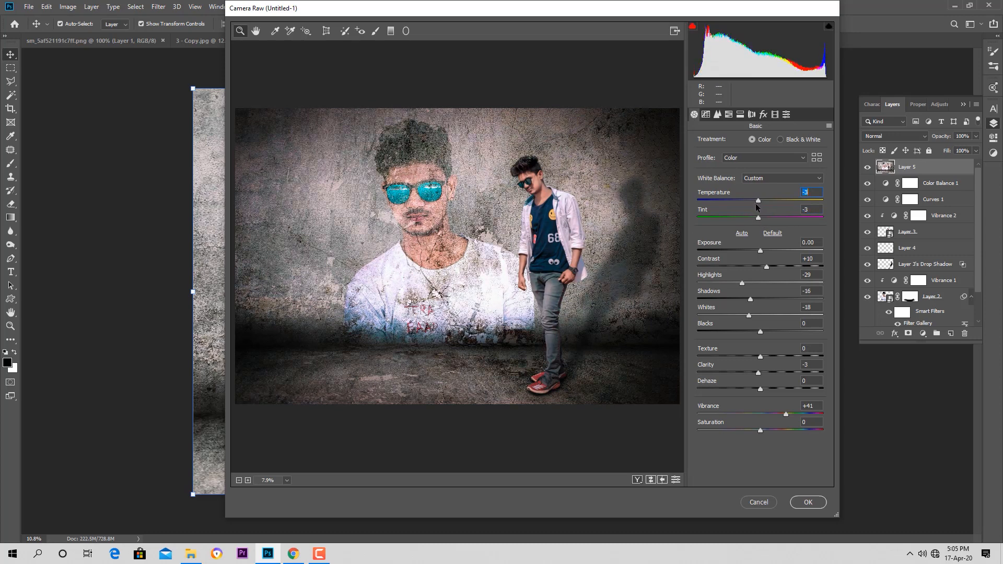
left_click_drag(783, 413, 749, 430)
left_click(546, 225)
left_click(540, 248, "alt")
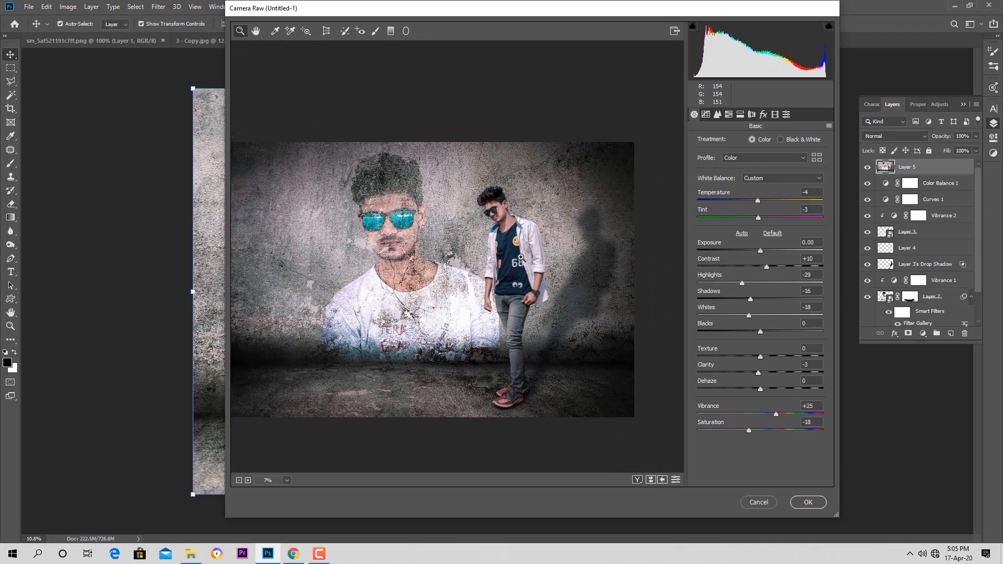
left_click(805, 502)
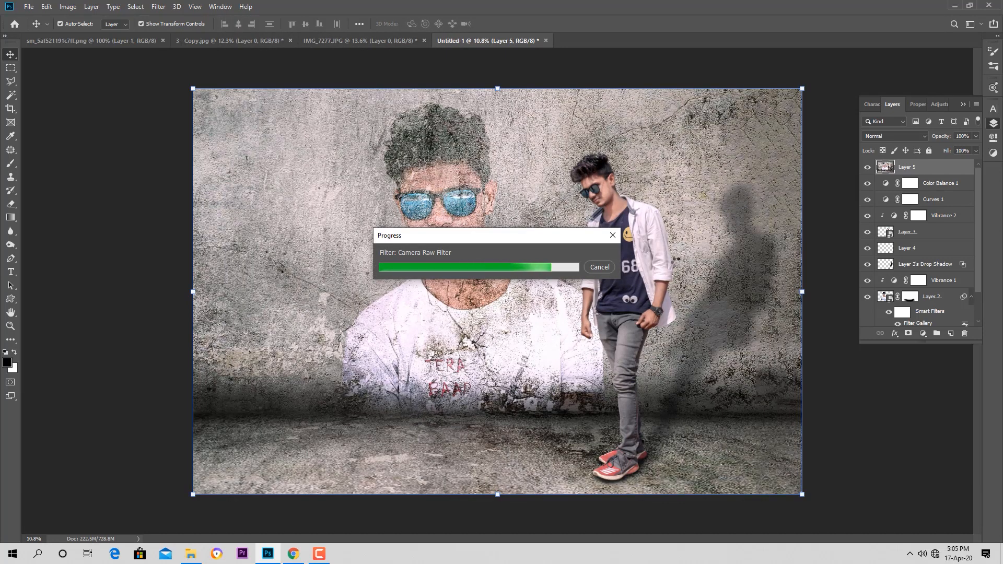
- Examine the graded composite up close and as a whole, checking the portrait, cutout and shadows
scroll(616, 172, "up", 2)
scroll(617, 188, "down", 3)
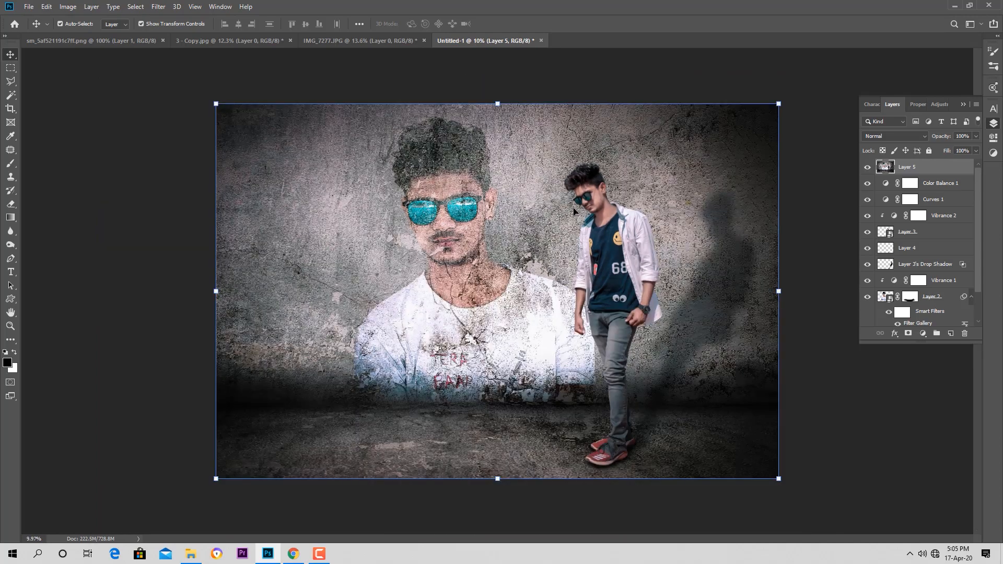
scroll(619, 209, "up", 2)
scroll(620, 224, "down", 1)
scroll(621, 223, "up", 1)
scroll(621, 224, "down", 1)
scroll(262, 209, "up", 1)
scroll(306, 196, "up", 1)
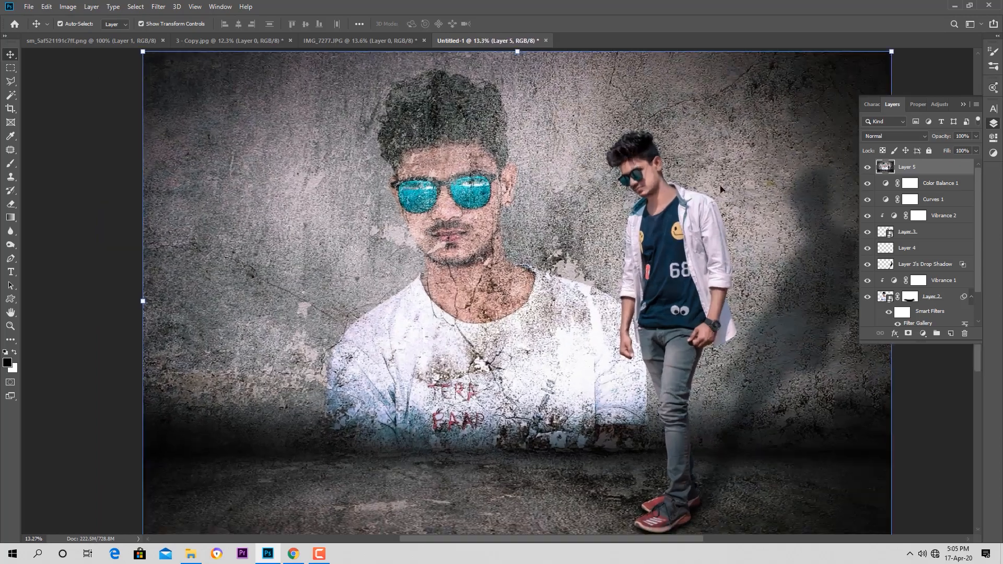
- Add the text "My stule is" in Rage Italic on the wall to the left of the portrait's face
scroll(601, 193, "down", 1)
scroll(512, 193, "up", 1)
left_click_drag(402, 208, 449, 222)
scroll(409, 208, "up", 1)
scroll(399, 230, "down", 1)
key("t")
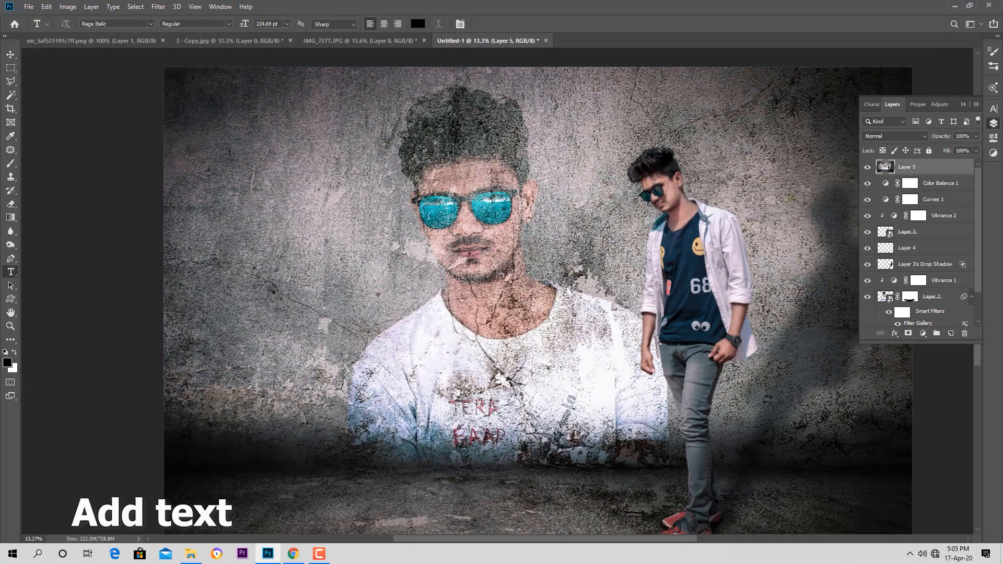
left_click(214, 216)
left_click_drag(507, 206, 141, 209)
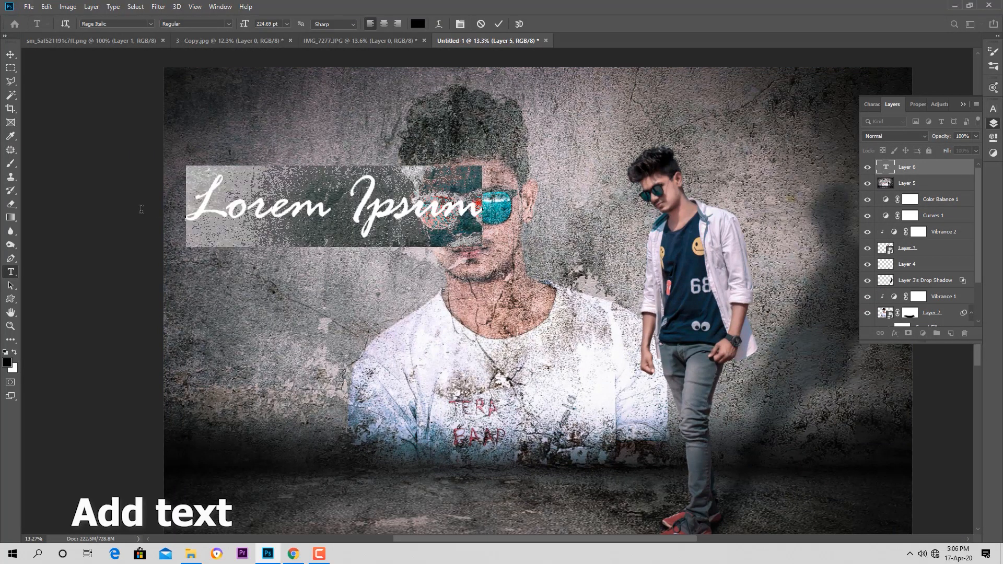
type("My")
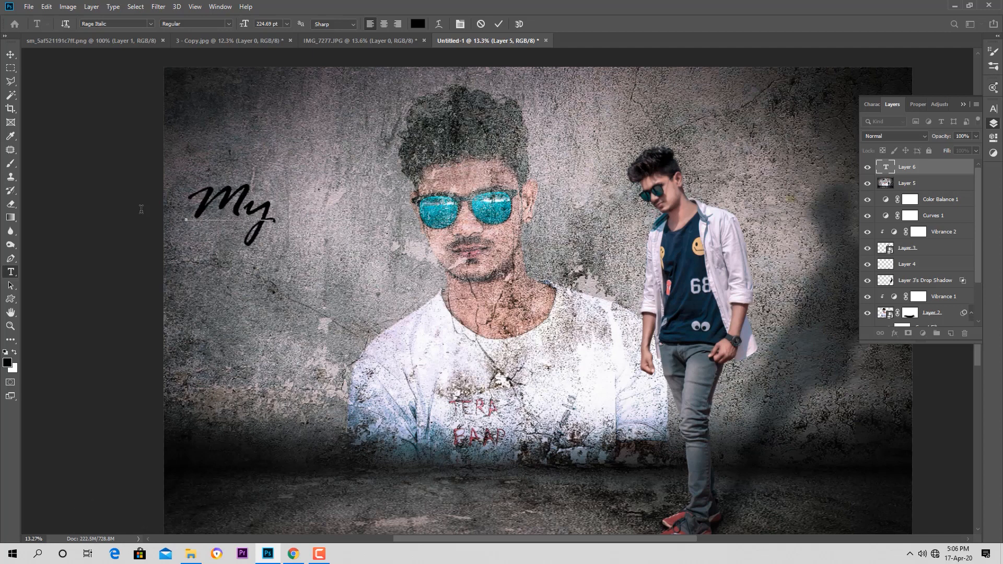
type(" s")
type("tu")
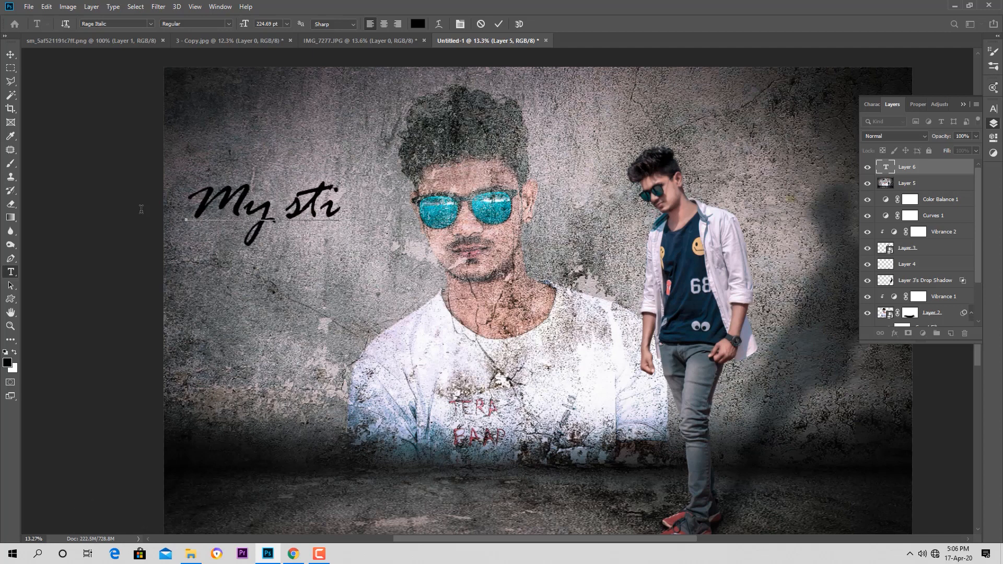
type("le")
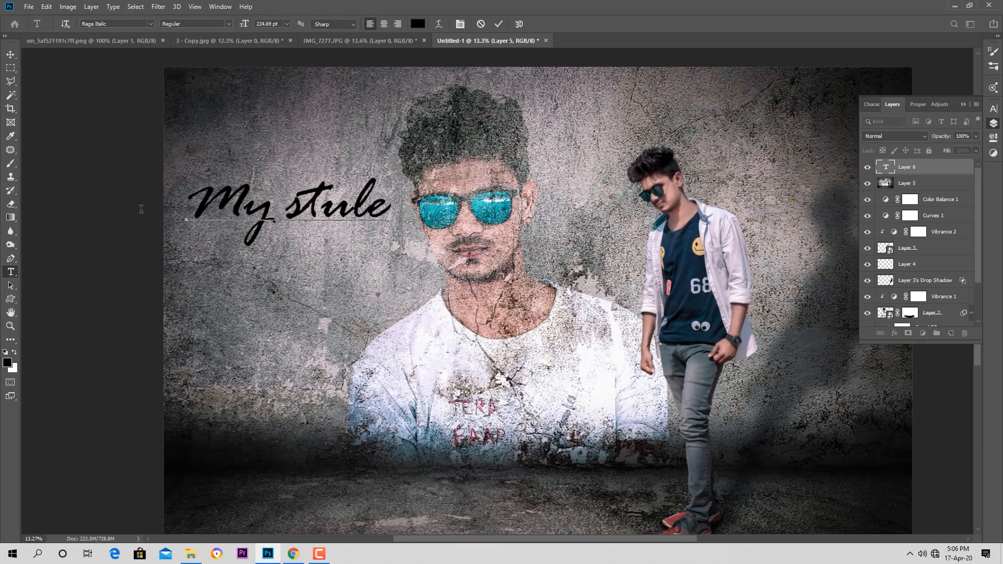
type(" is")
- Reduce the "My stule is" text to 121.69 pt and move it slightly higher on the wall
key("ctrl+a")
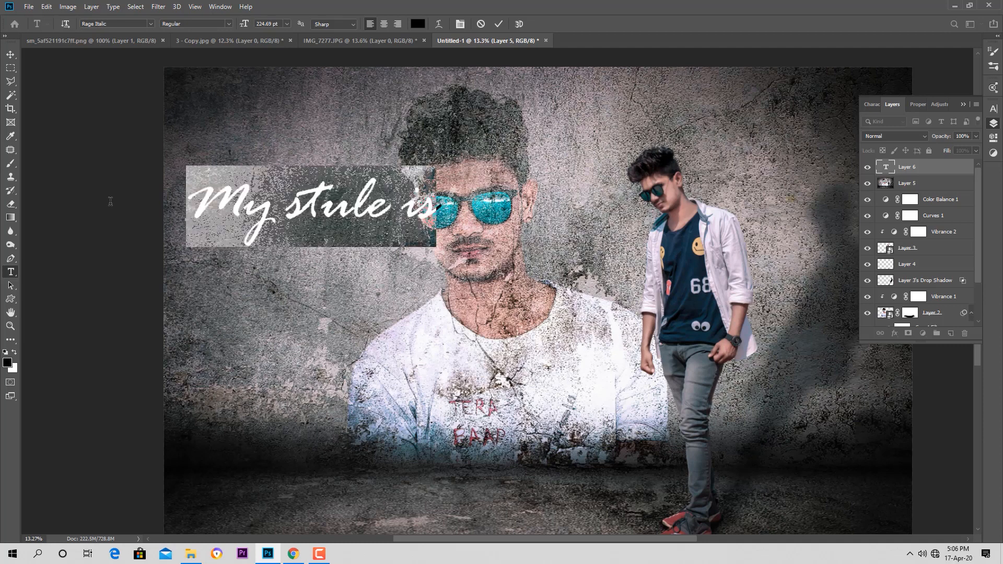
left_click_drag(242, 31, 194, 37)
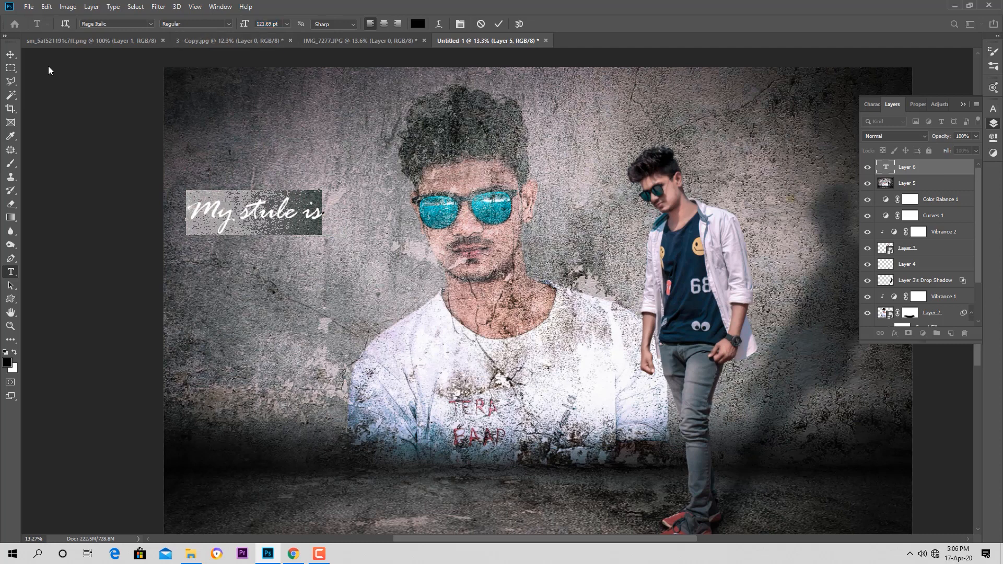
left_click(10, 55)
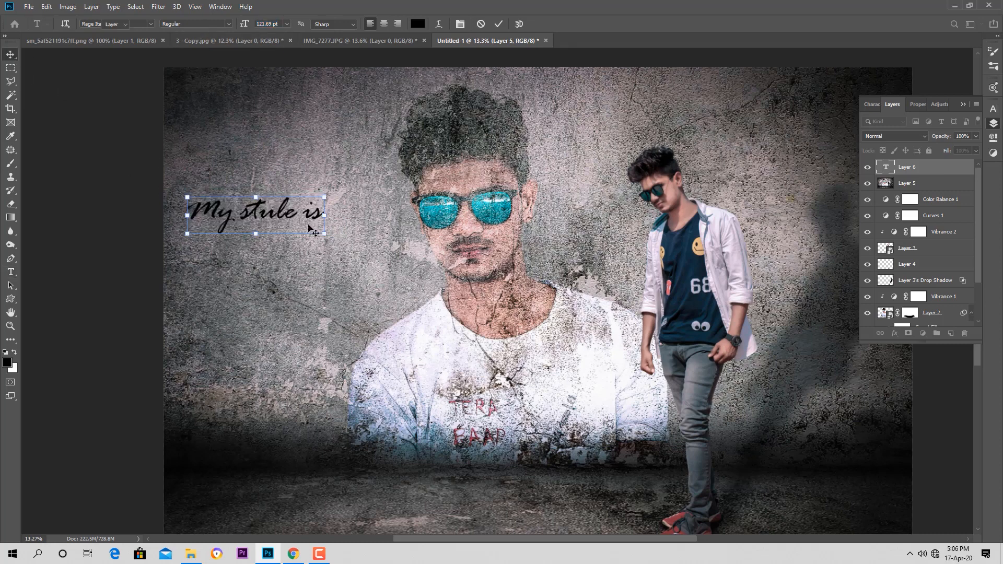
left_click_drag(302, 220, 313, 183)
- Convert the "My stule is" text to a smart object blended in Overlay at 68% opacity, and enlarge it slightly
right_click(907, 170)
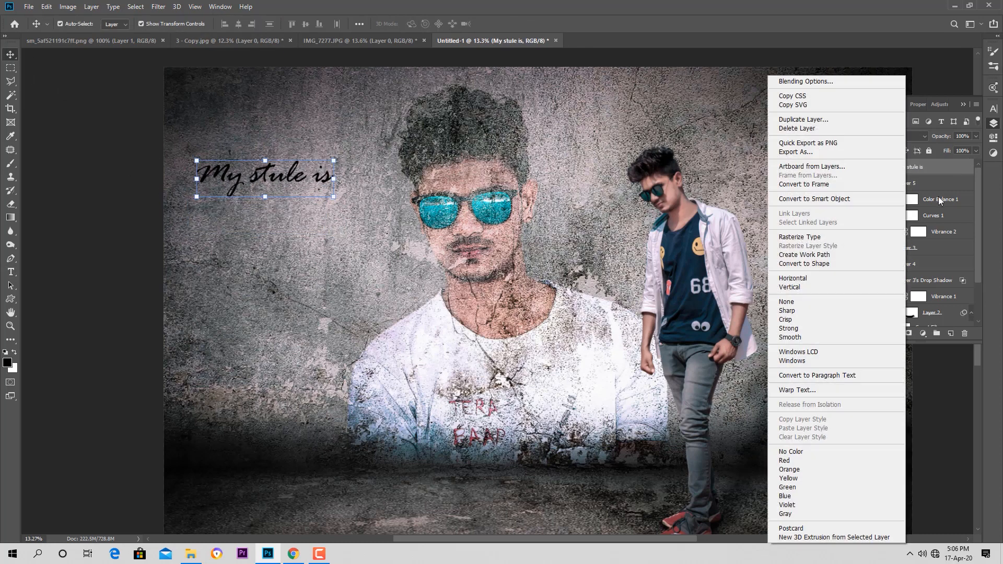
left_click(843, 200)
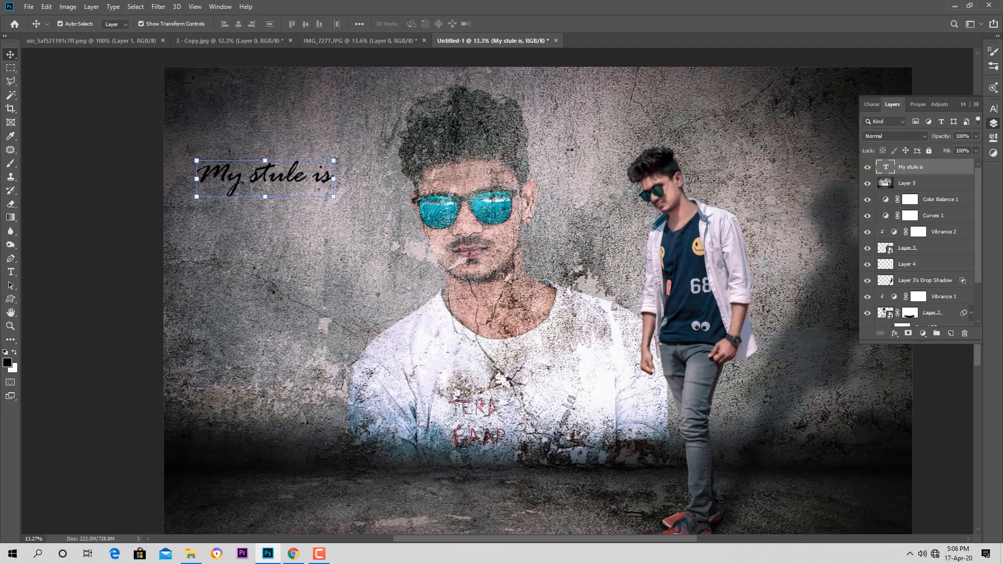
left_click(910, 136)
left_click(885, 264)
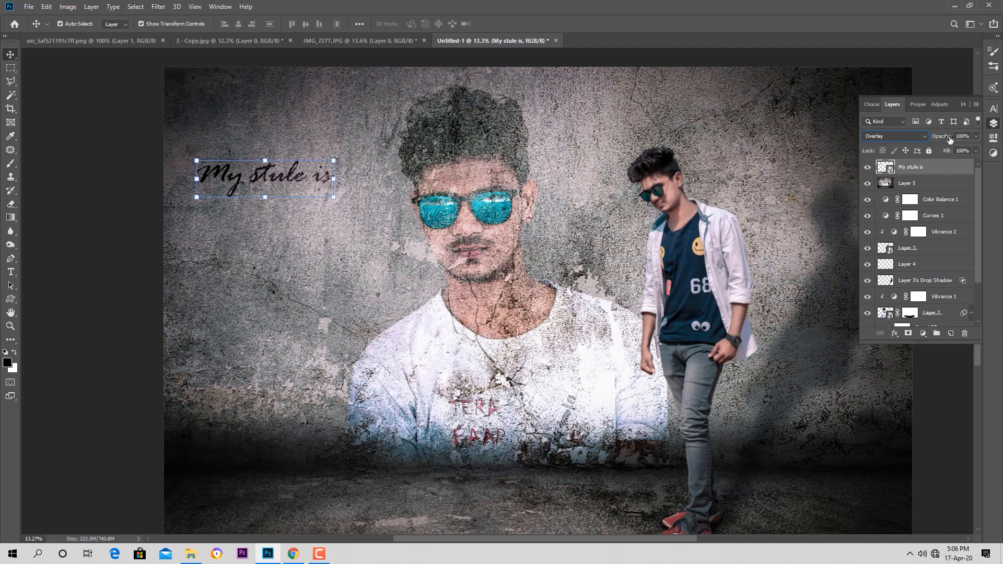
left_click_drag(950, 138, 933, 140)
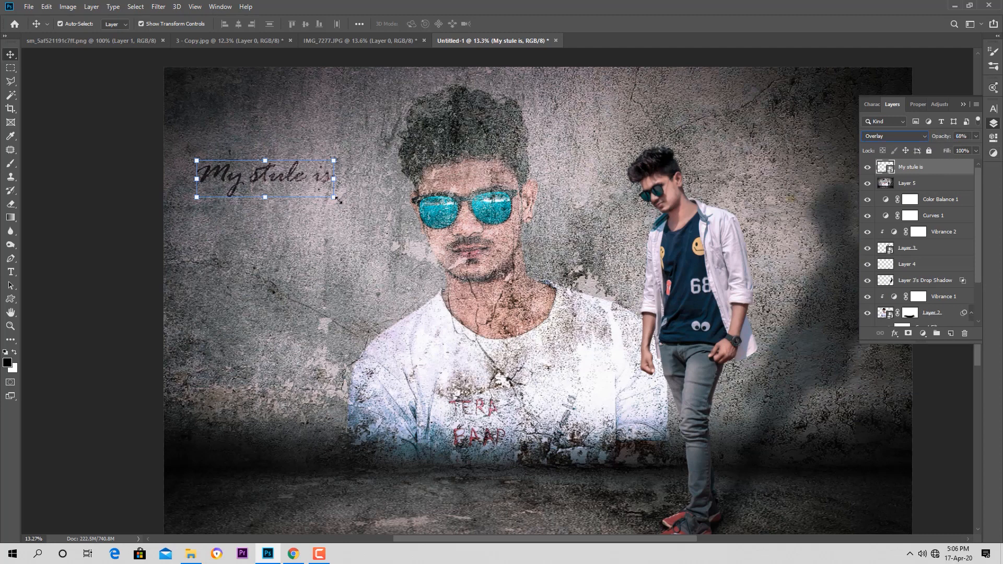
left_click_drag(334, 197, 342, 199)
key("Return")
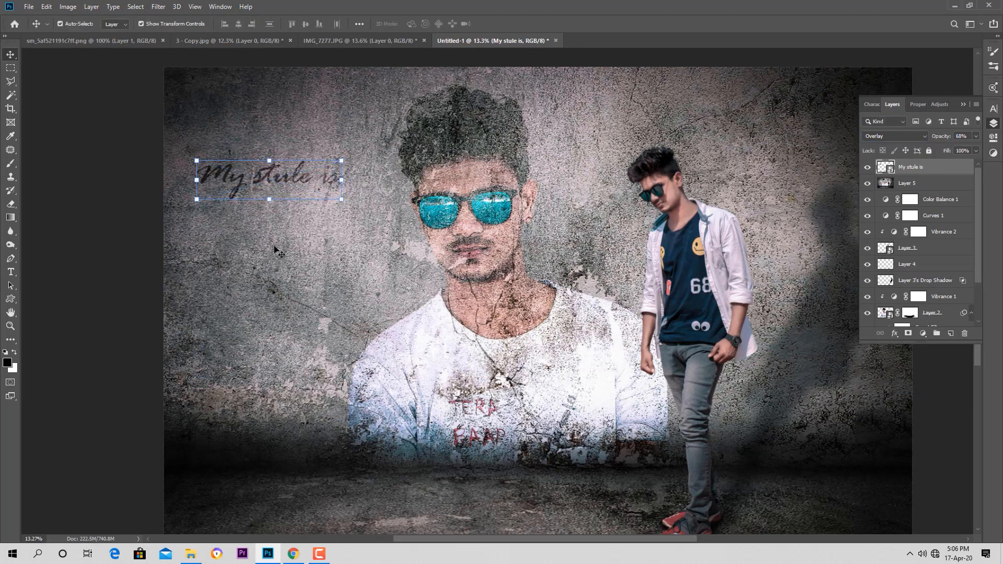
- Add a second text reading "Passion" on the wall below "My stule is"
key("t")
left_click(265, 247)
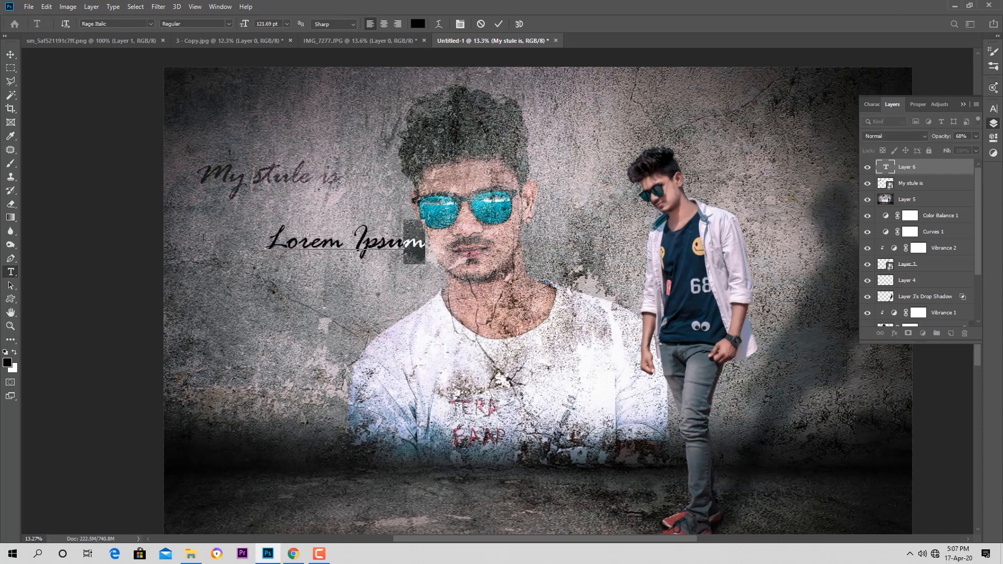
type("Passio")
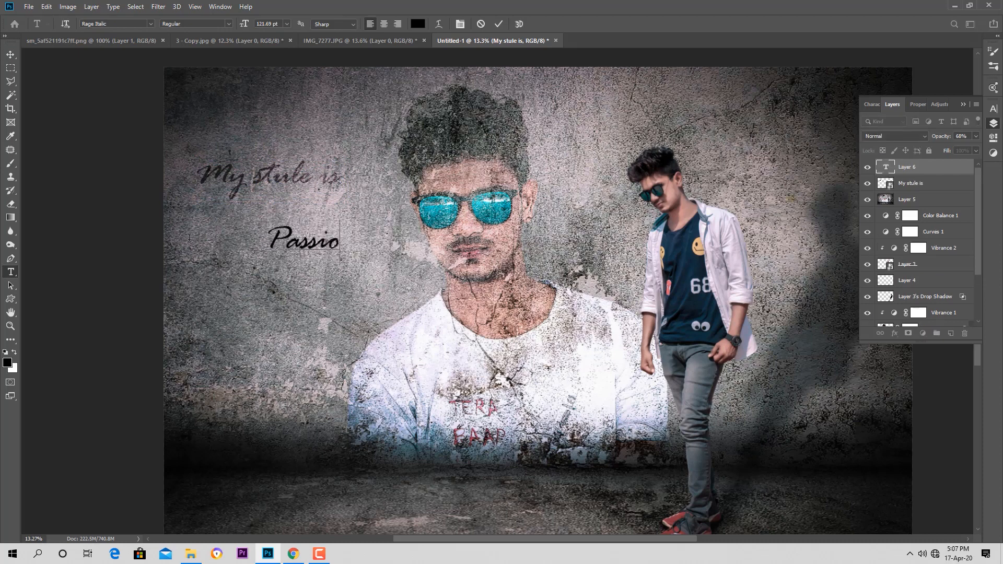
type("n")
- Change the font of the "Passion" text to Stencil
key("ctrl+a")
left_click(129, 23)
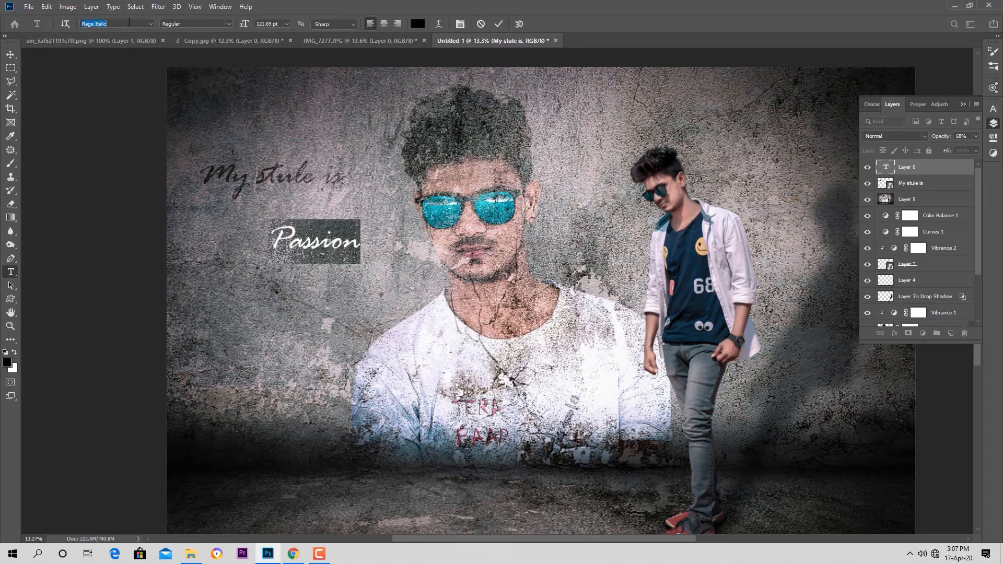
key("Down")
key("Down")
key("Down")
key("Down")
key("Down")
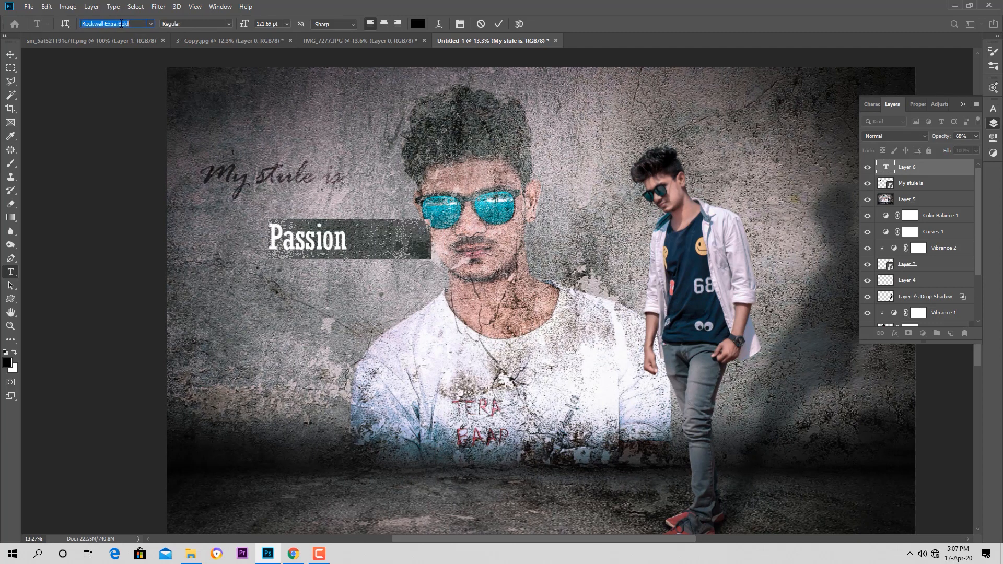
key("Down")
key("Down")
key("Down")
key("Down")
key("Down")
key("Down")
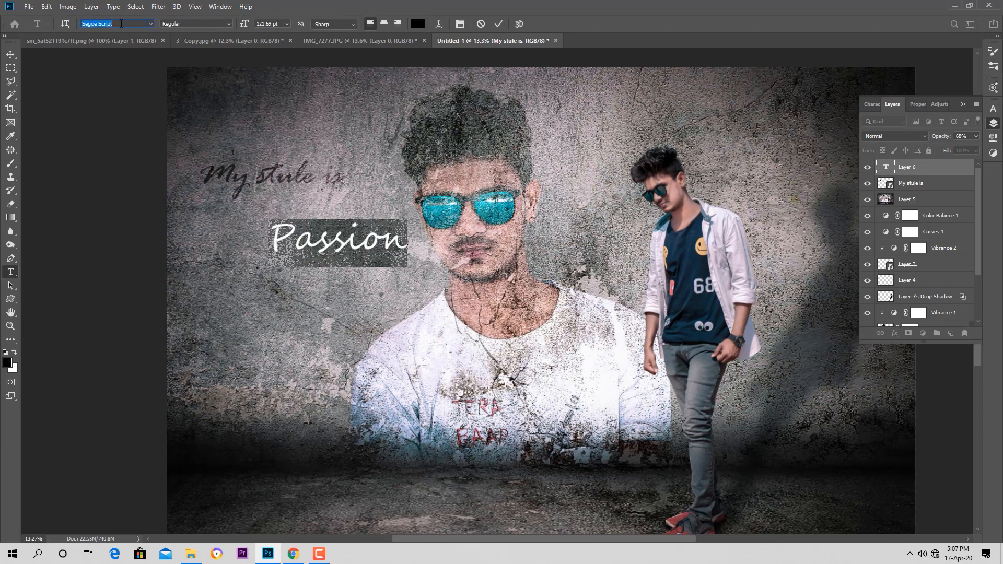
key("Down")
key("Down")
key("Down")
key("Down")
key("Down")
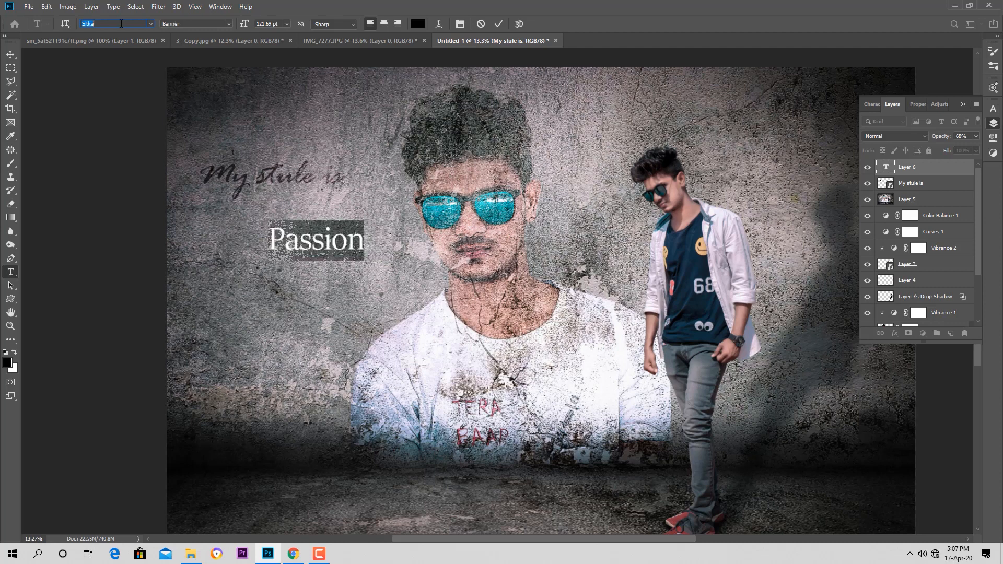
key("Down")
key("Down")
key("Down")
key("Down")
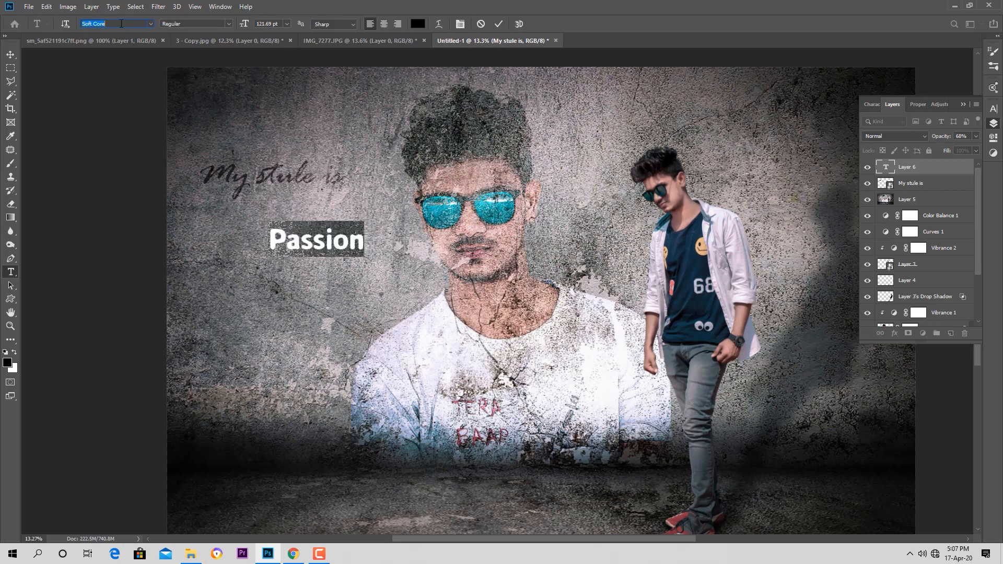
key("Down")
key("Down")
key("Down")
key("Down")
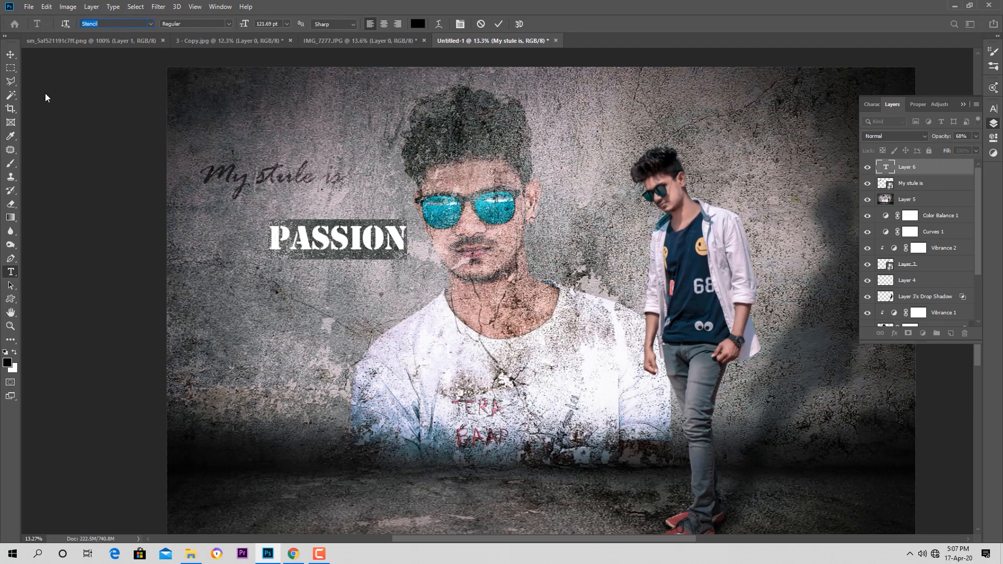
- Enlarge the "Passion" text and place it directly beneath "My stule is"
left_click(12, 53)
left_click_drag(407, 225, 453, 197)
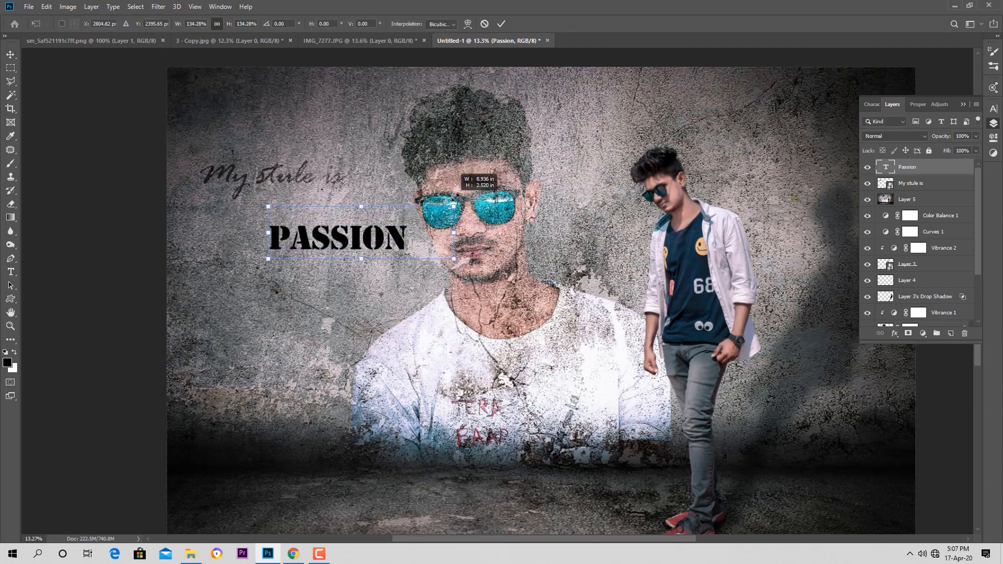
left_click_drag(314, 236, 312, 216)
key("Return")
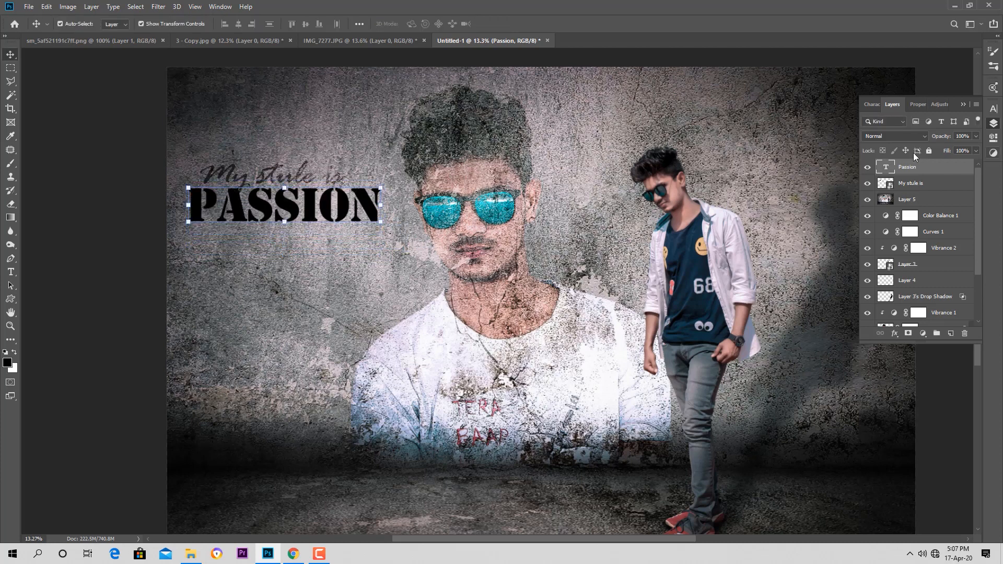
- Convert the "My stule is" layer and the "Passion" text layer each to a smart object
right_click(936, 183)
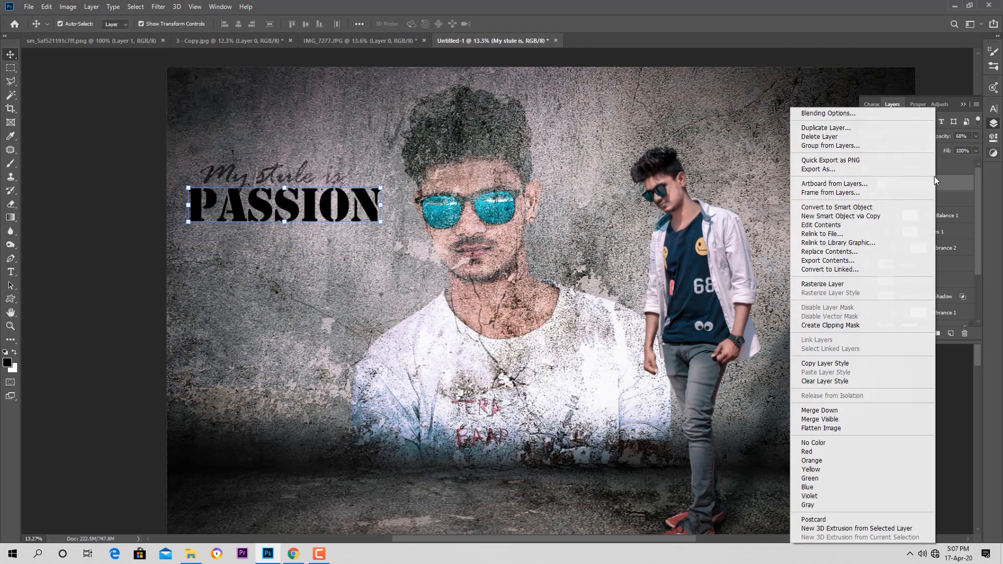
left_click(840, 208)
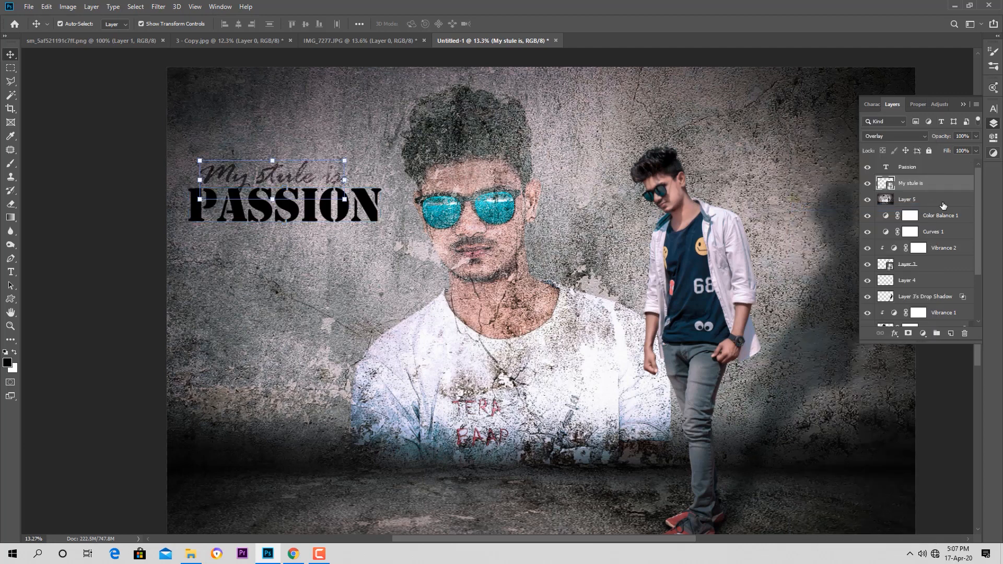
right_click(912, 168)
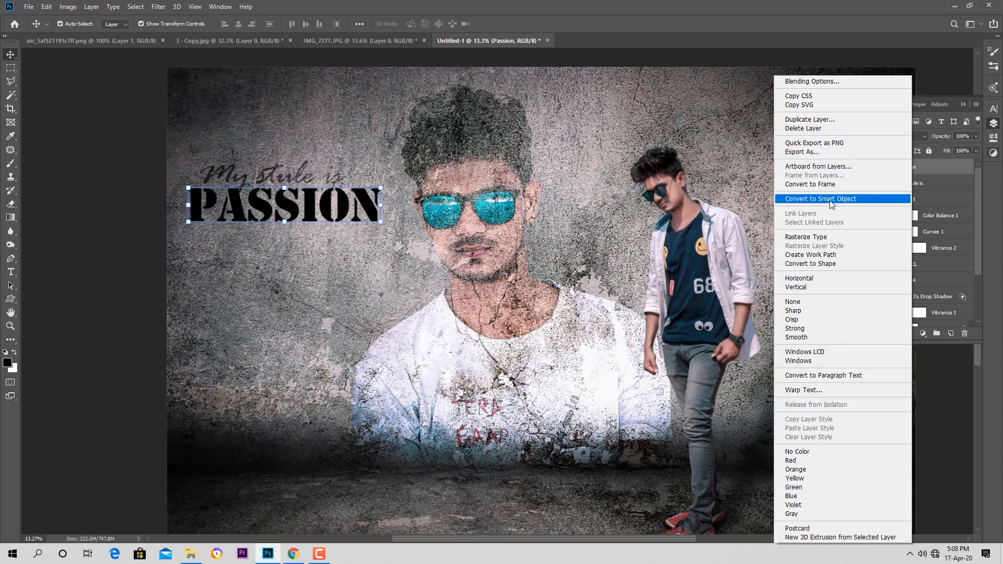
left_click(831, 198)
- Blend the "Passion" layer in Overlay at 86% opacity and 73% fill, and nudge it slightly left
left_click(883, 137)
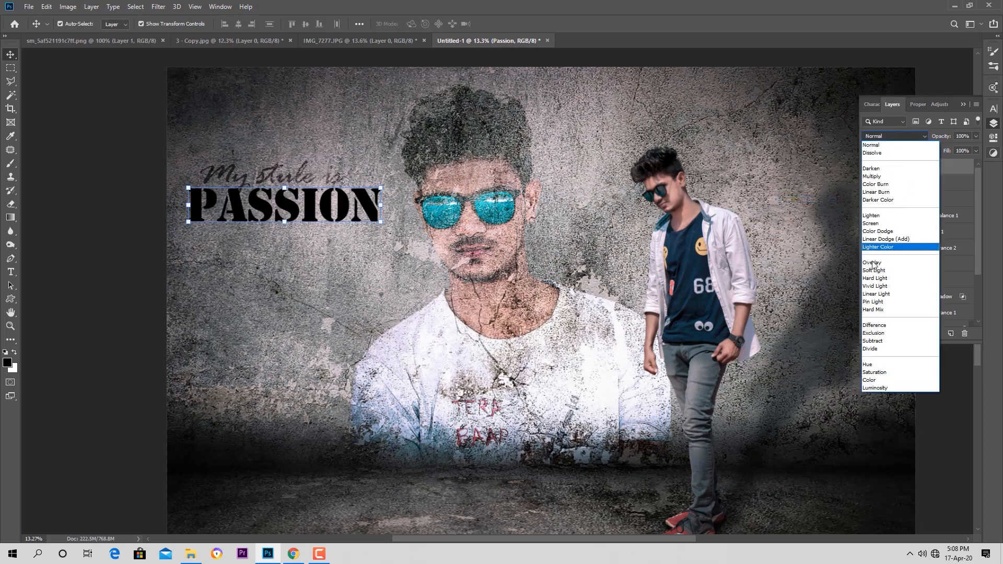
left_click(873, 264)
left_click_drag(947, 153, 925, 151)
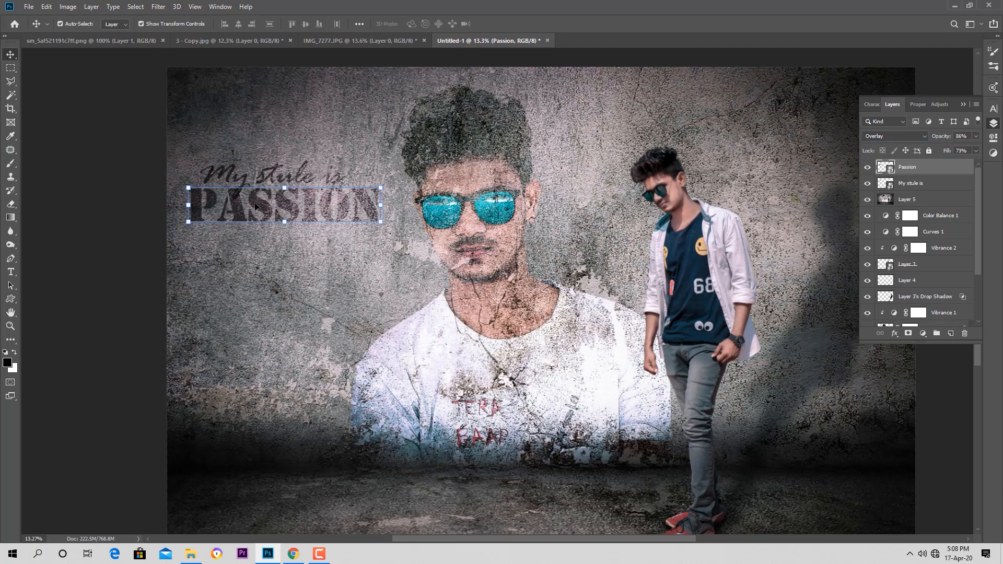
mouse_move(255, 205)
left_mouse_down()
mouse_move(255, 215)
mouse_move(250, 202)
left_mouse_up()
left_click(354, 145)
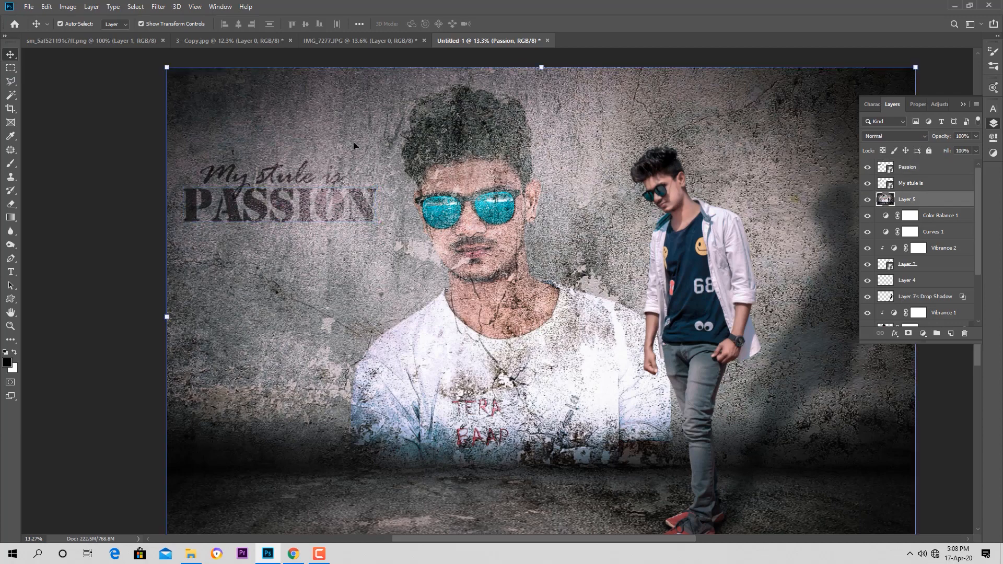
scroll(477, 318, "up", 1)
right_click(247, 159)
left_click(251, 163)
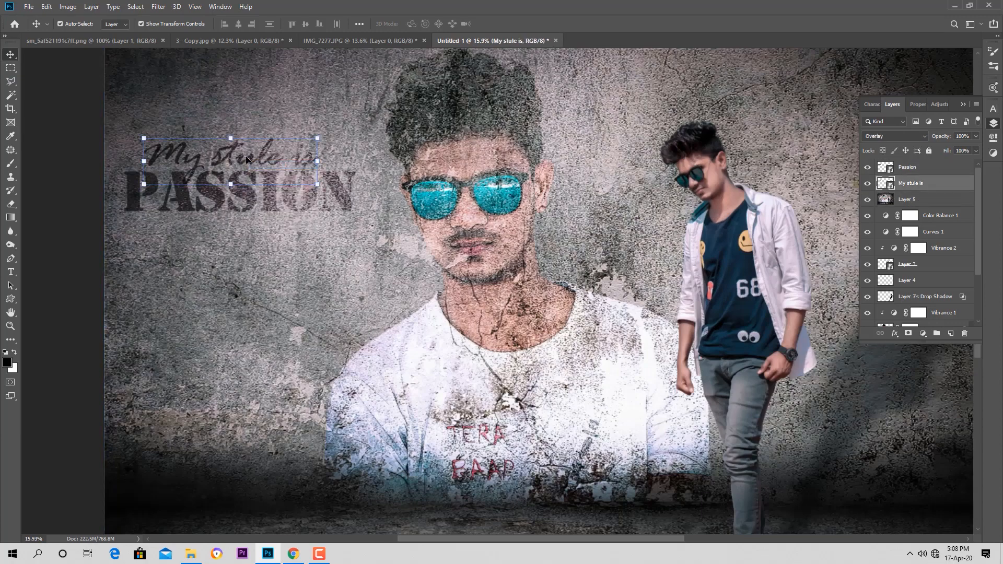
left_click_drag(247, 158, 241, 153)
key("ctrl+z")
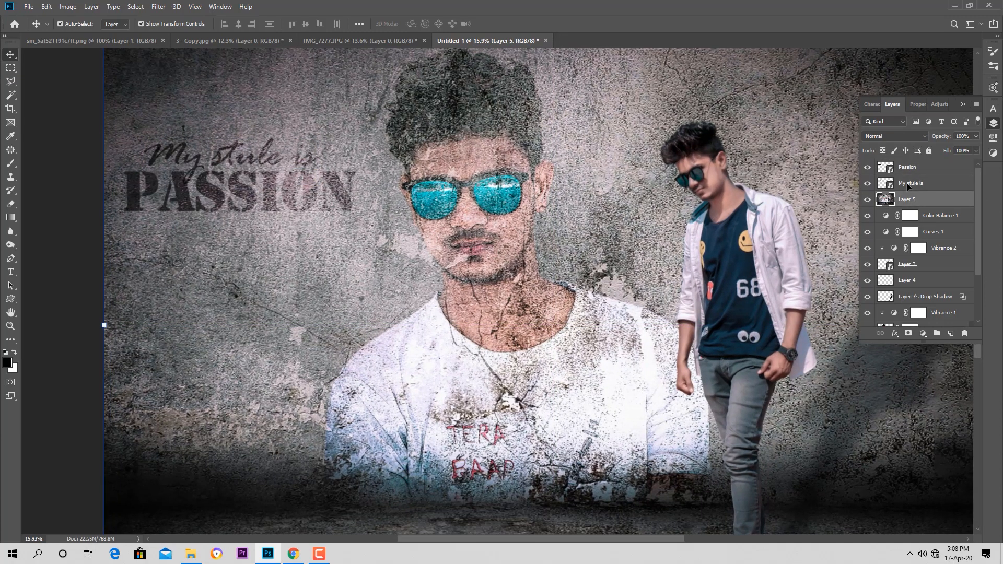
- Move the "My stule is" text up and left so its left edge aligns with "Passion"
left_click(908, 183)
key("ctrl+t")
mouse_move(256, 162)
left_mouse_down()
mouse_move(231, 150)
mouse_move(242, 155)
left_mouse_up()
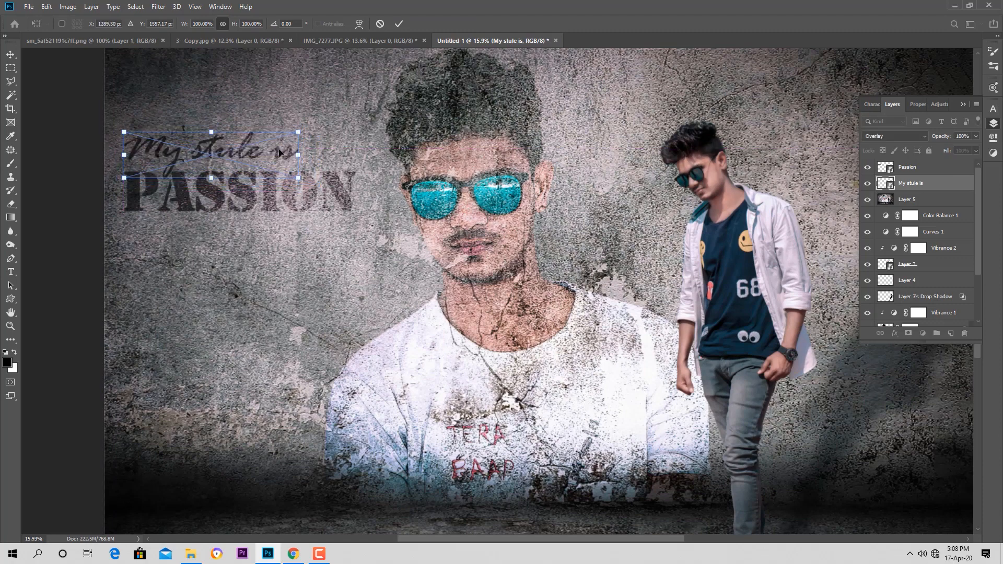
key("Return")
left_click(371, 201)
- Enlarge the "My stule is" and "Passion" layers together to about 117% and move them lower beside the portrait's face
scroll(371, 201, "down", 5)
scroll(292, 228, "up", 3)
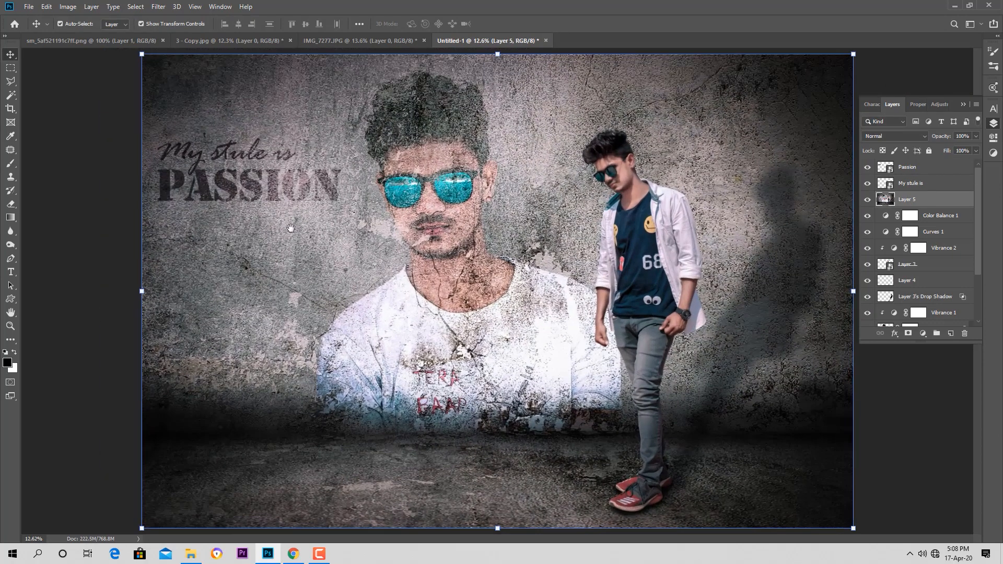
scroll(291, 228, "up", 1)
scroll(366, 248, "down", 4)
scroll(366, 249, "up", 2)
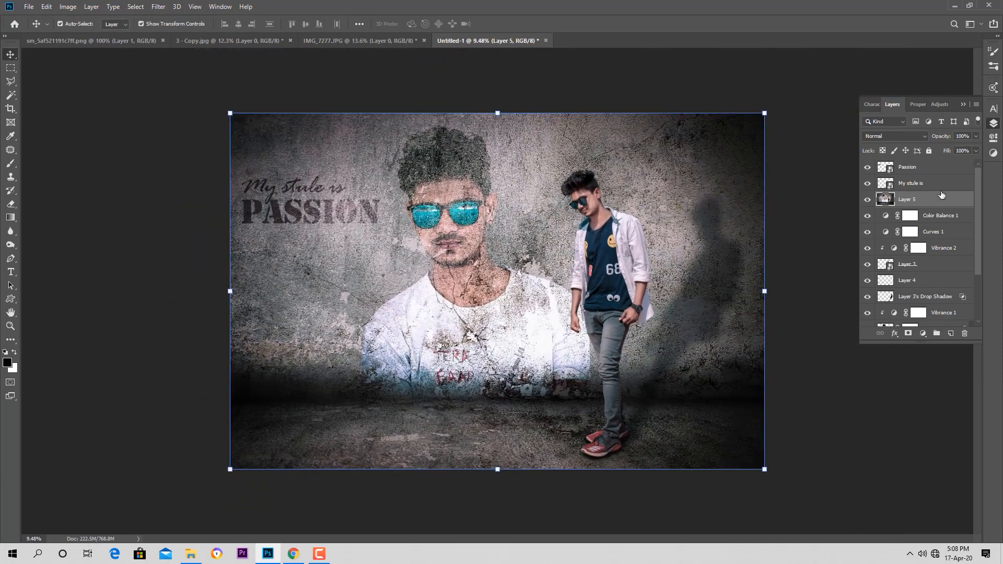
left_click(935, 183)
left_click(936, 167, "shift")
key("ctrl+t")
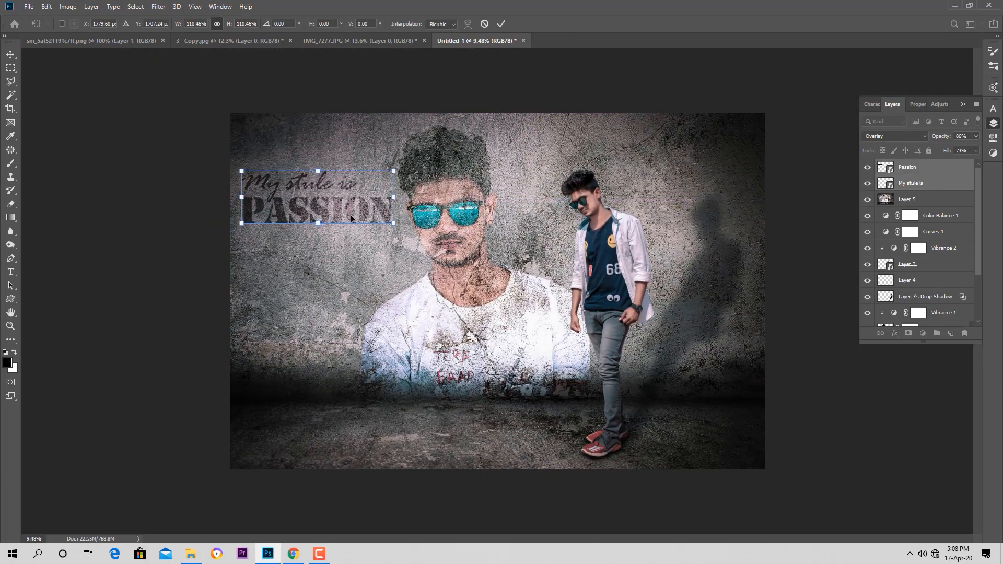
left_click_drag(350, 219, 356, 245)
left_click_drag(398, 197, 408, 194)
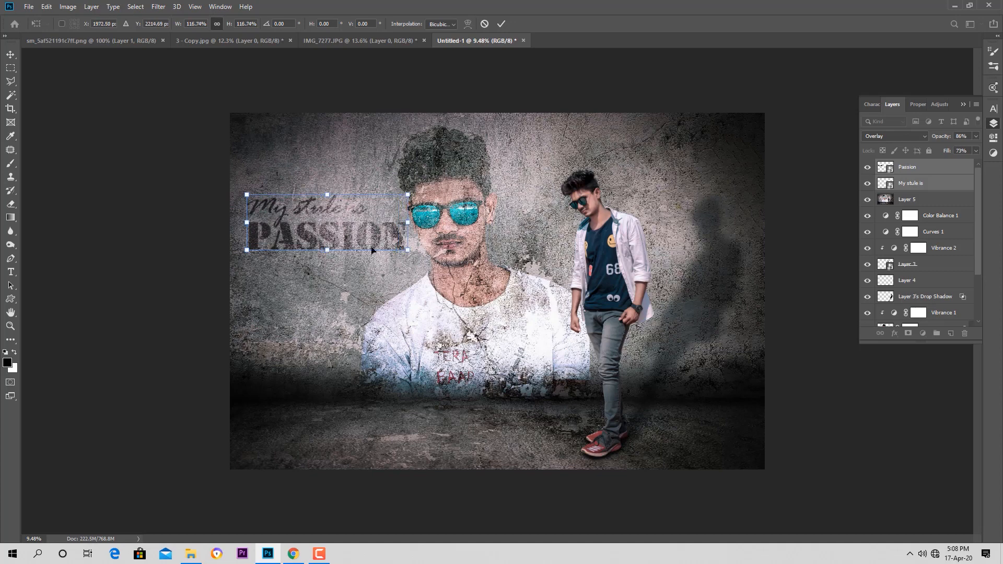
left_click_drag(371, 250, 366, 250)
key("Return")
left_click(894, 200)
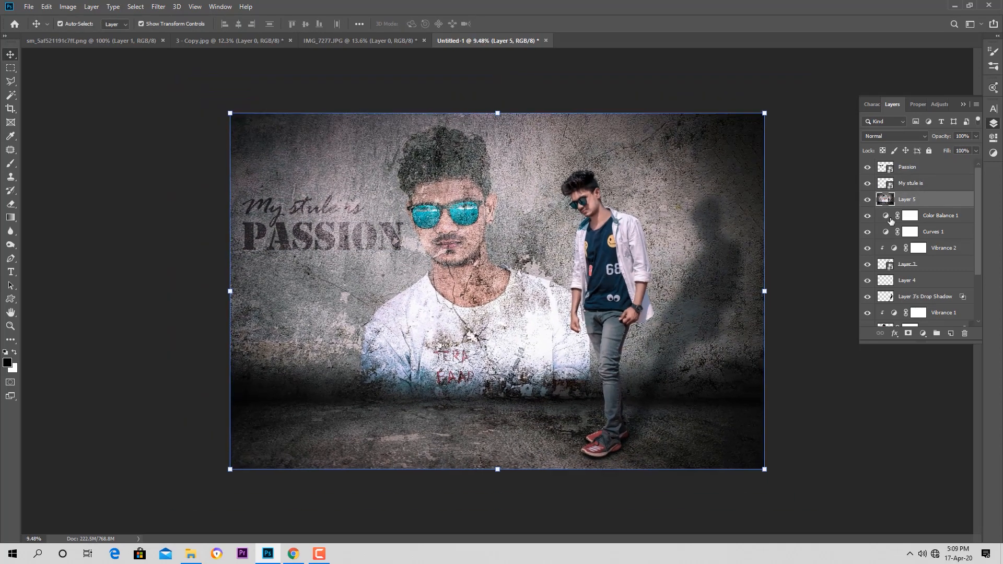
left_click(807, 283)
scroll(807, 282, "down", 2)
scroll(616, 235, "up", 3)
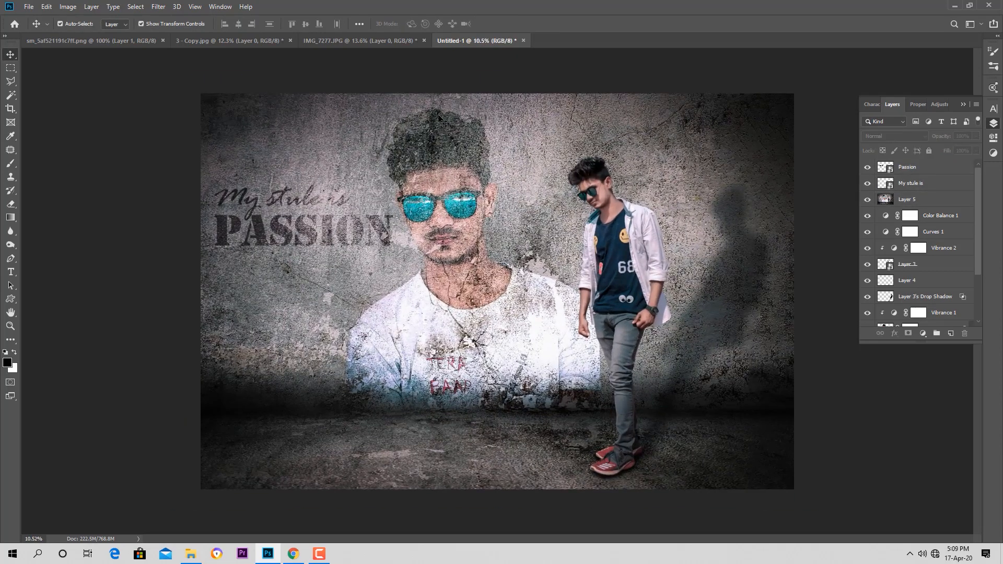